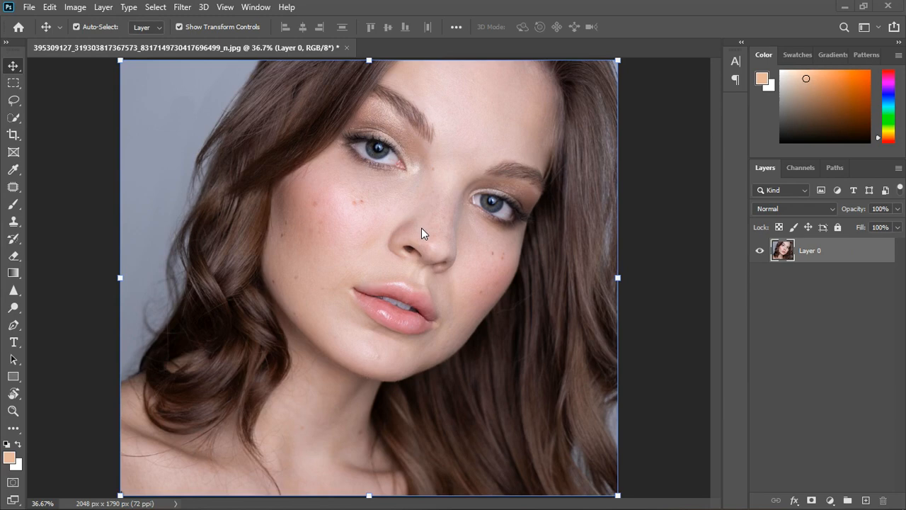
Examine the portrait's skin tone, eyes and cheeks up close and at full view.
scroll(419, 228, "down", 1)
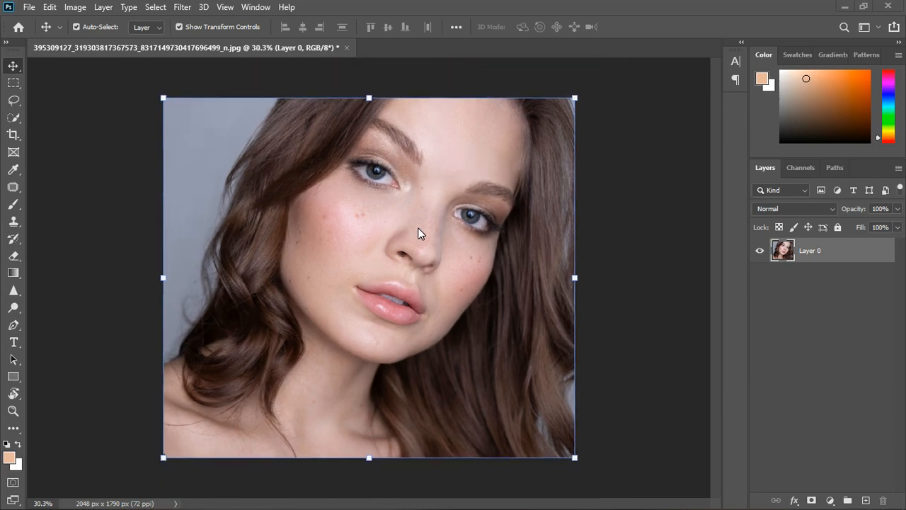
scroll(418, 233, "up", 1)
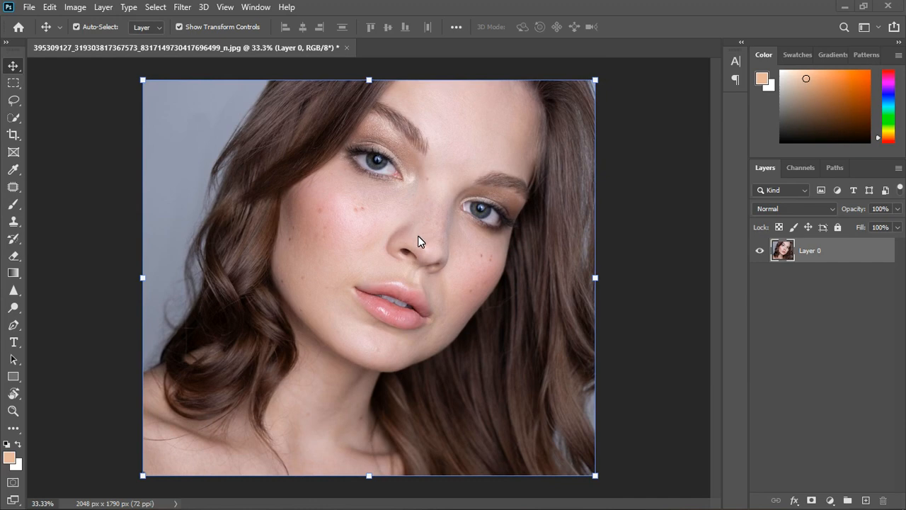
key("ctrl+z")
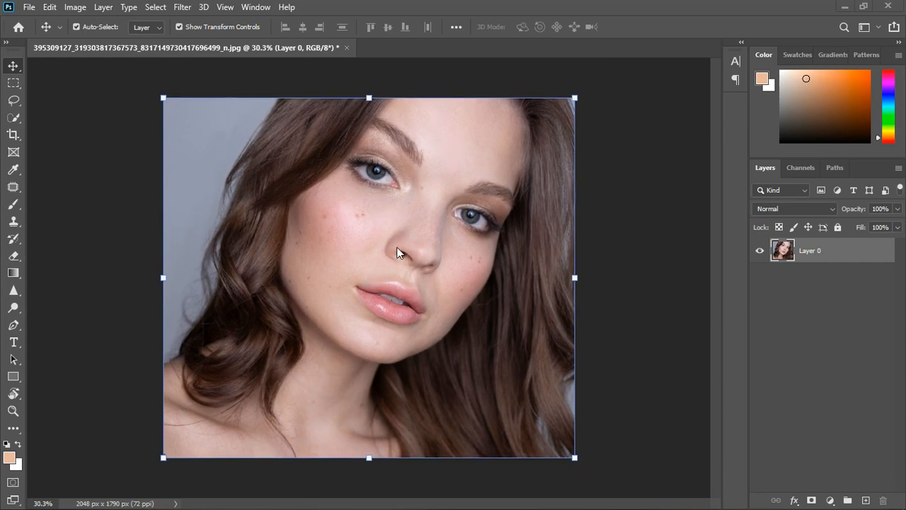
key("ctrl+shift+z")
scroll(390, 241, "up", 4)
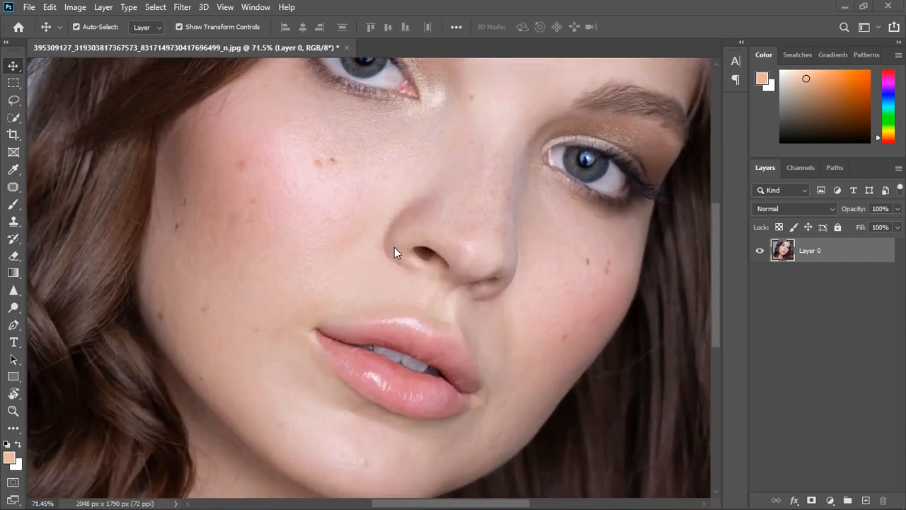
scroll(394, 247, "down", 1)
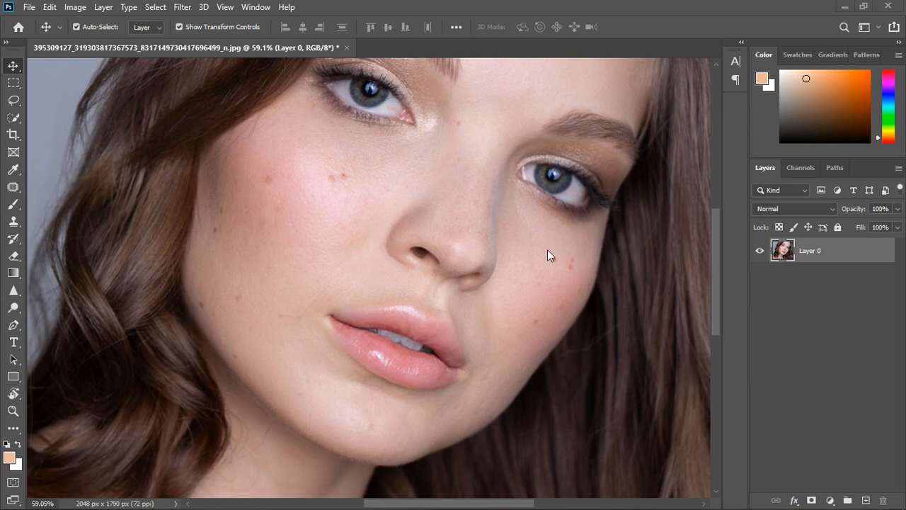
scroll(548, 255, "down", 1)
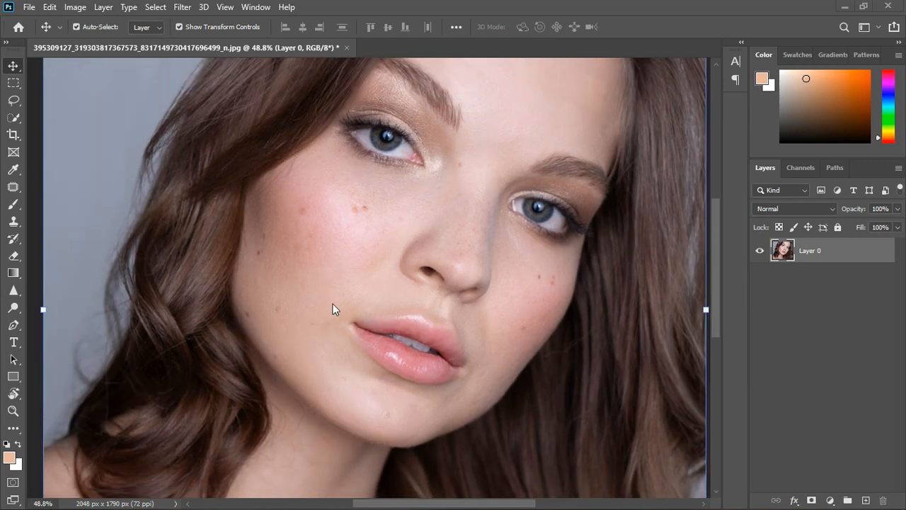
scroll(338, 306, "down", 1)
scroll(439, 229, "up", 1)
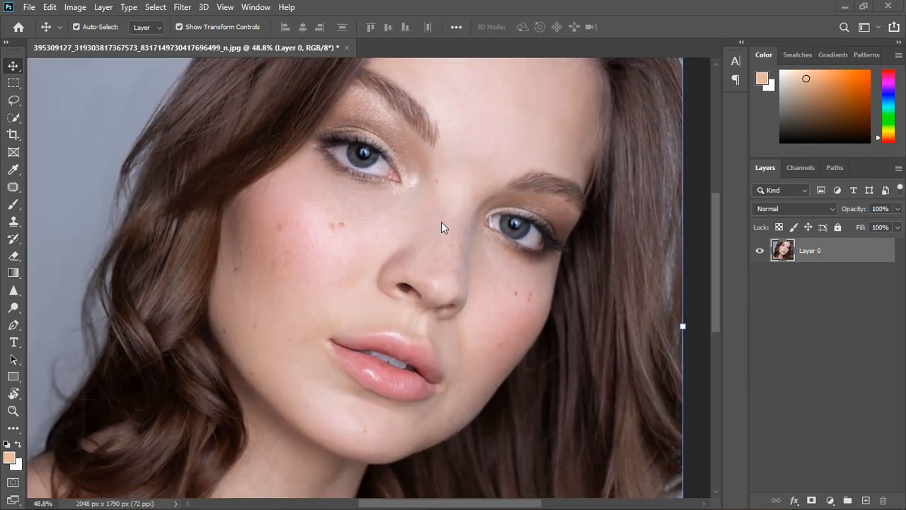
scroll(417, 177, "up", 2)
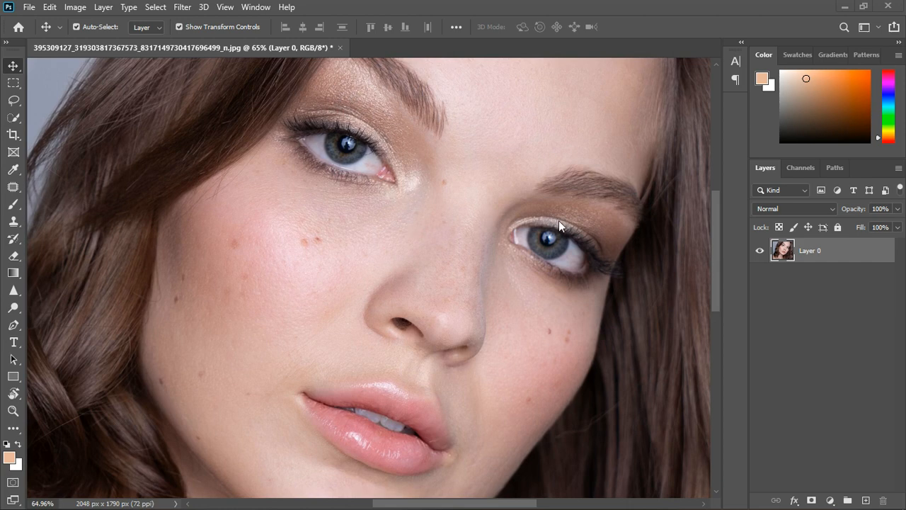
scroll(341, 244, "down", 4)
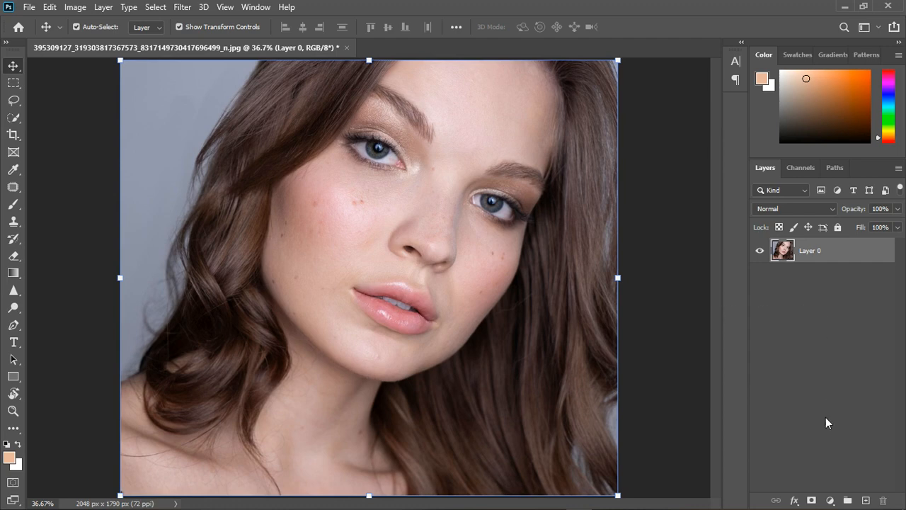
Add a Solid Color fill layer above Layer 0, accept its peach color, and hide the fill layer.
left_click(830, 501)
left_click(829, 267)
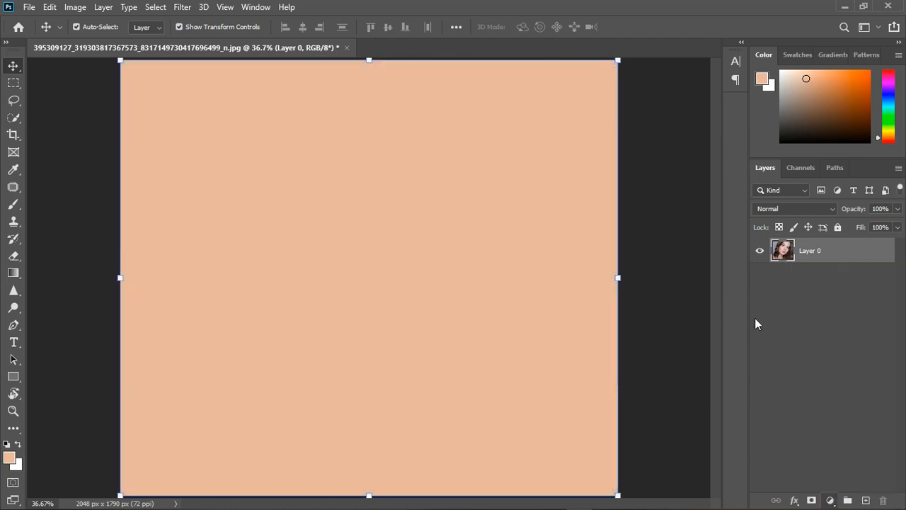
left_click(844, 147)
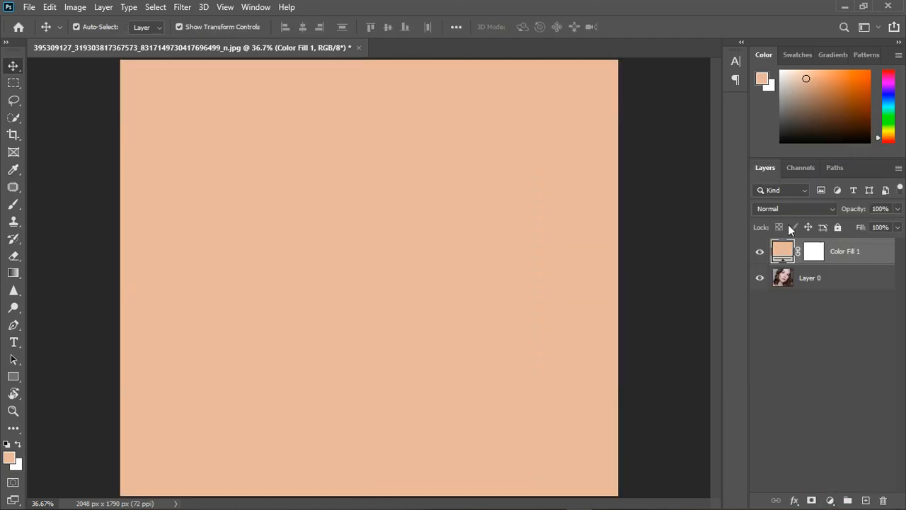
left_click(759, 251)
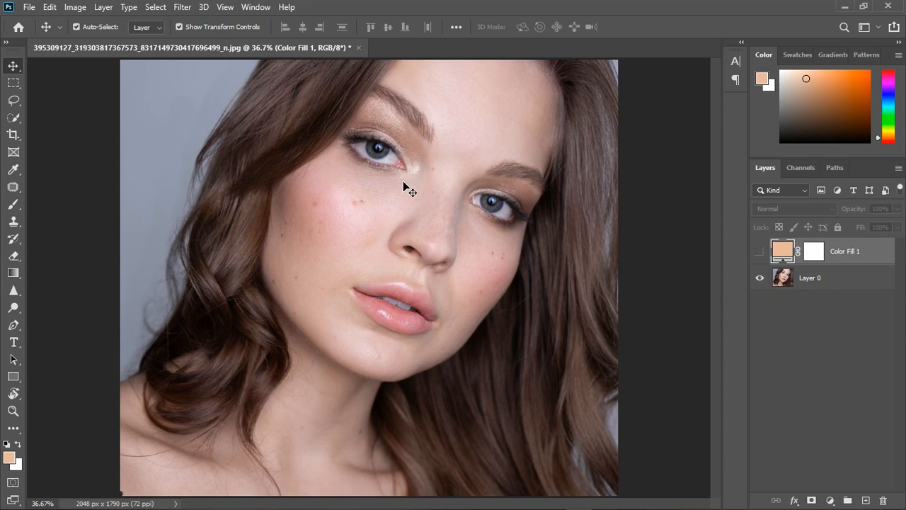
Change the hidden fill layer's color to c6cad6, sampled from the white of the eye in the portrait.
double_click(784, 255)
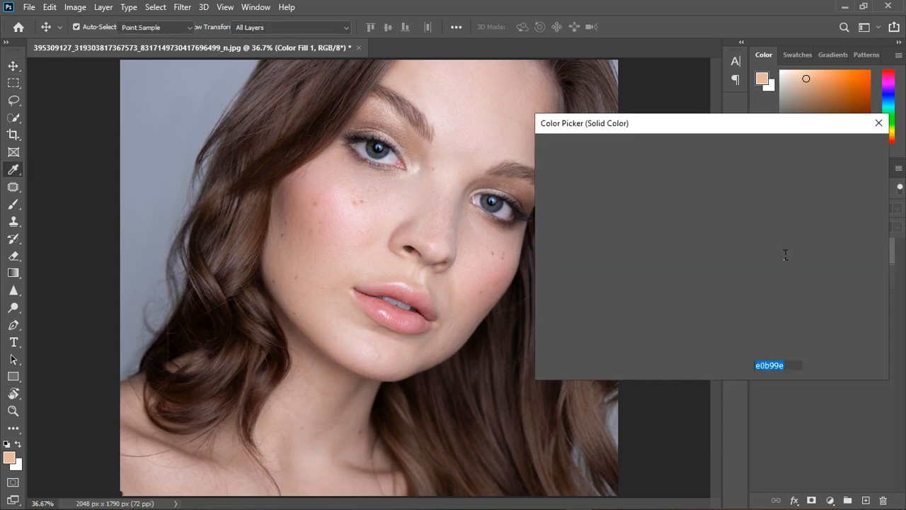
left_click_drag(741, 131, 799, 340)
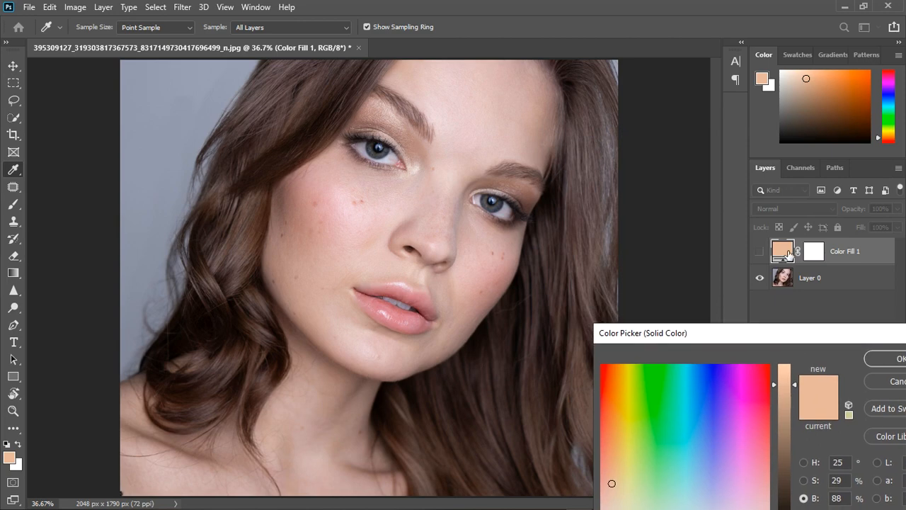
left_click(388, 167)
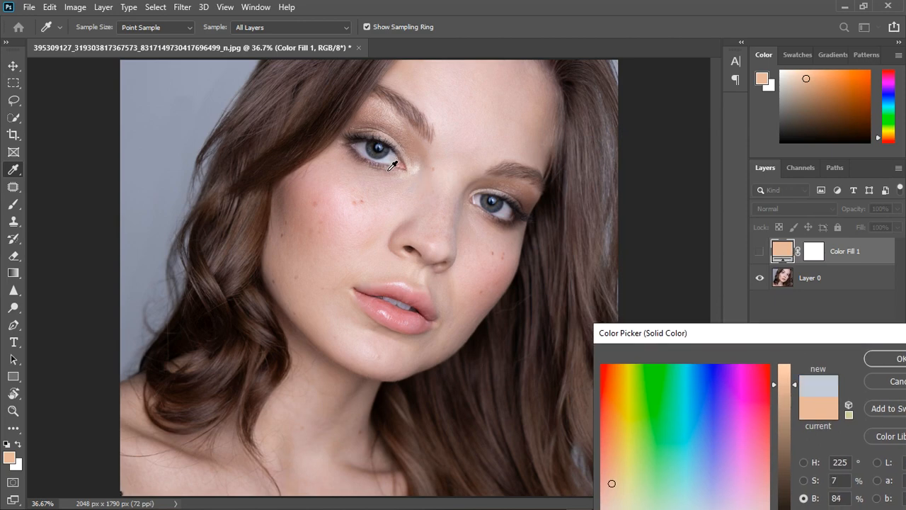
left_click_drag(800, 340, 578, 239)
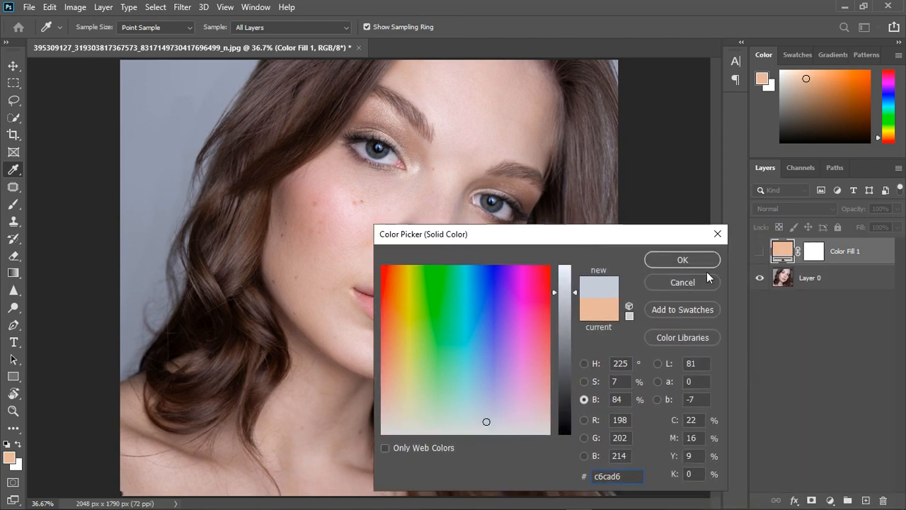
left_click(690, 262)
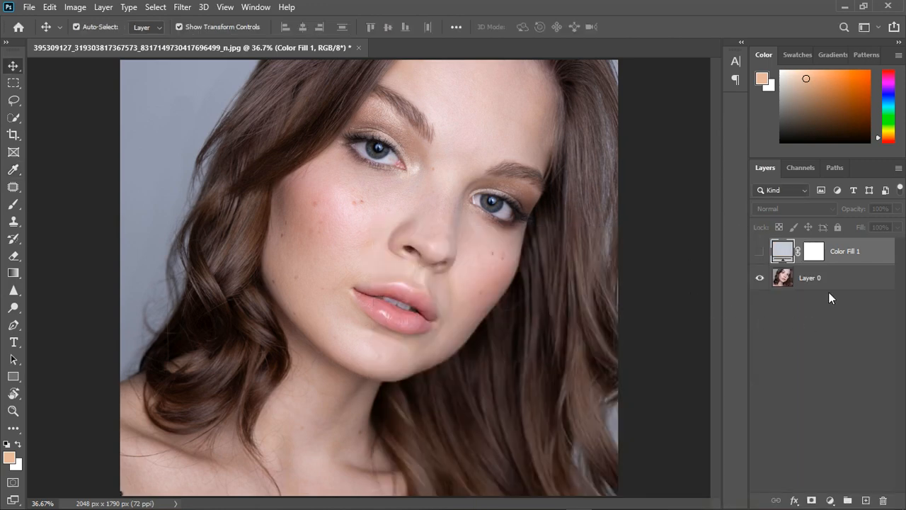
Show the color fill layer again and set its blend mode to Divide.
left_click(760, 253)
left_click(780, 209)
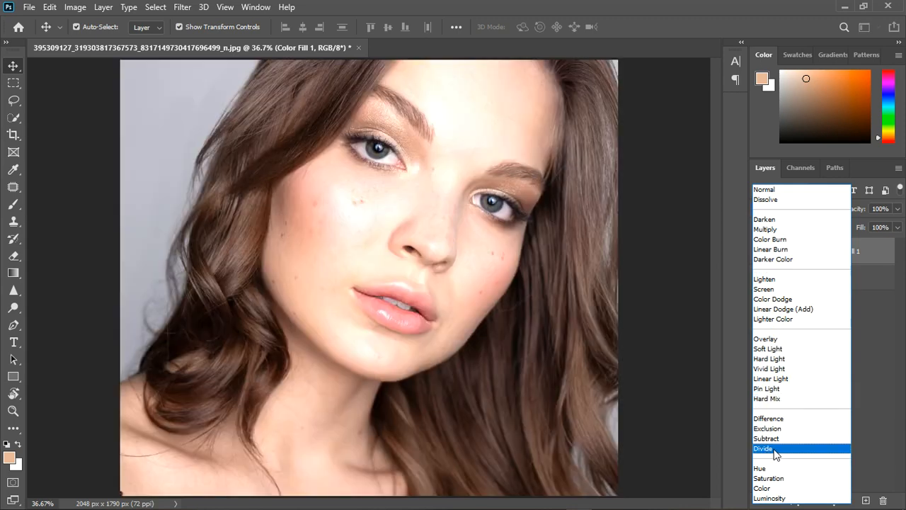
left_click(774, 450)
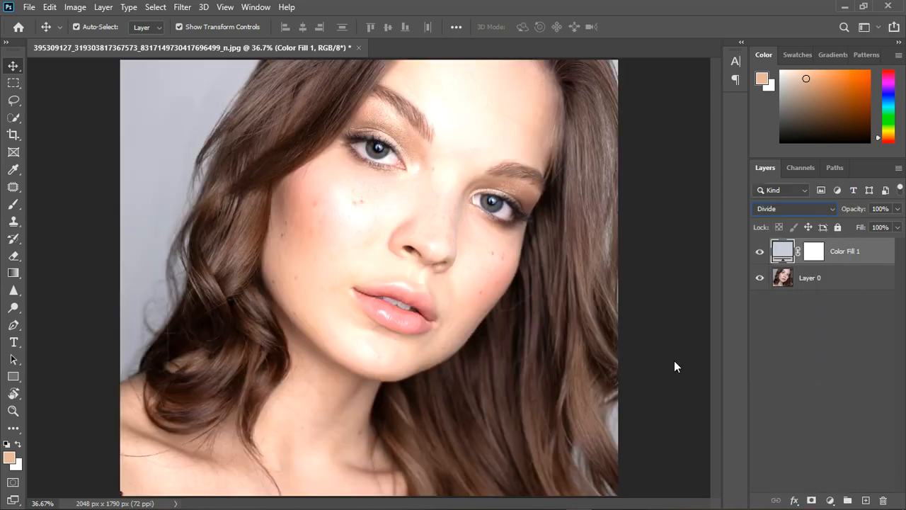
Raise the fill color's brightness to 100%, giving the color ecf1ff.
double_click(782, 250)
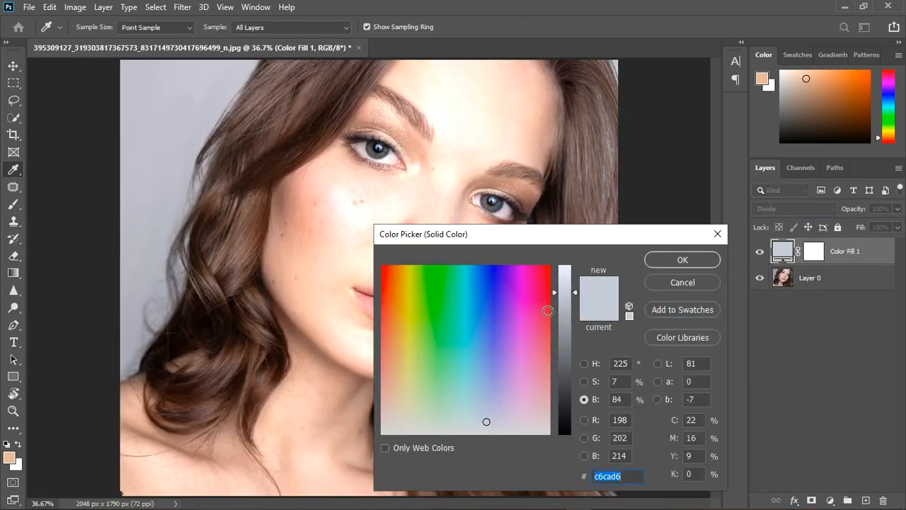
left_click_drag(574, 290, 573, 253)
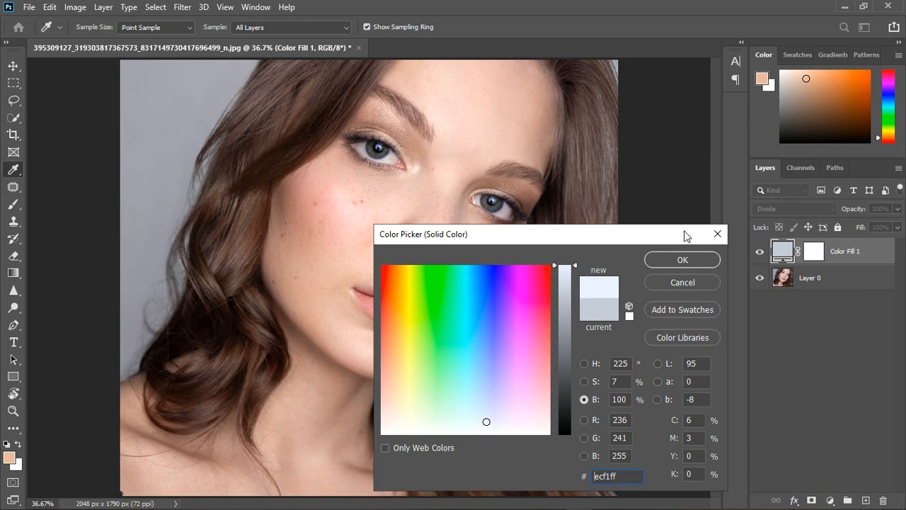
left_click(682, 263)
key("v")
Compare the portrait with and without the color fill layer, checking the face and eyes up close.
scroll(461, 259, "down", 2)
scroll(453, 254, "up", 1)
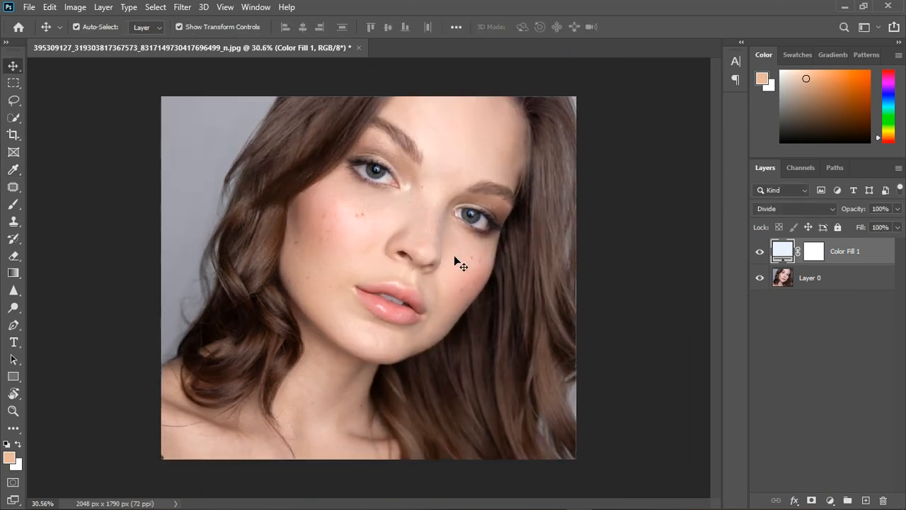
left_click(761, 253)
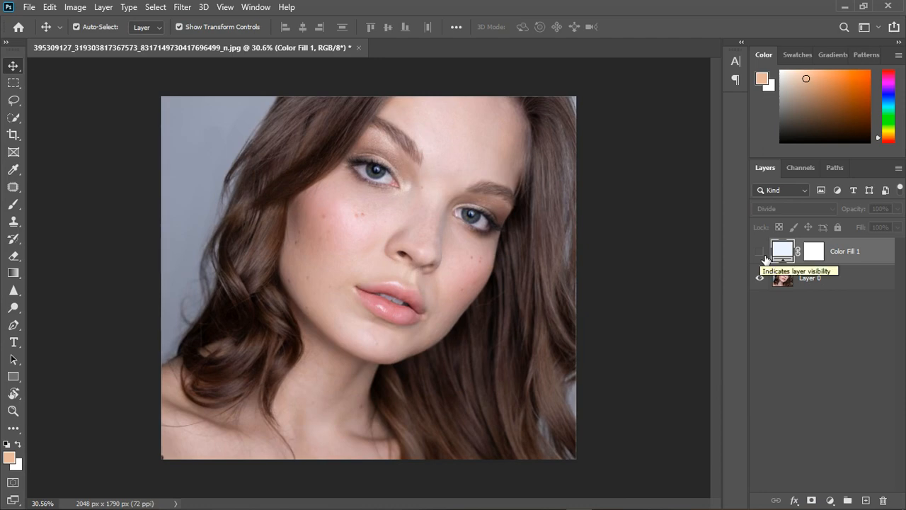
left_click(764, 256)
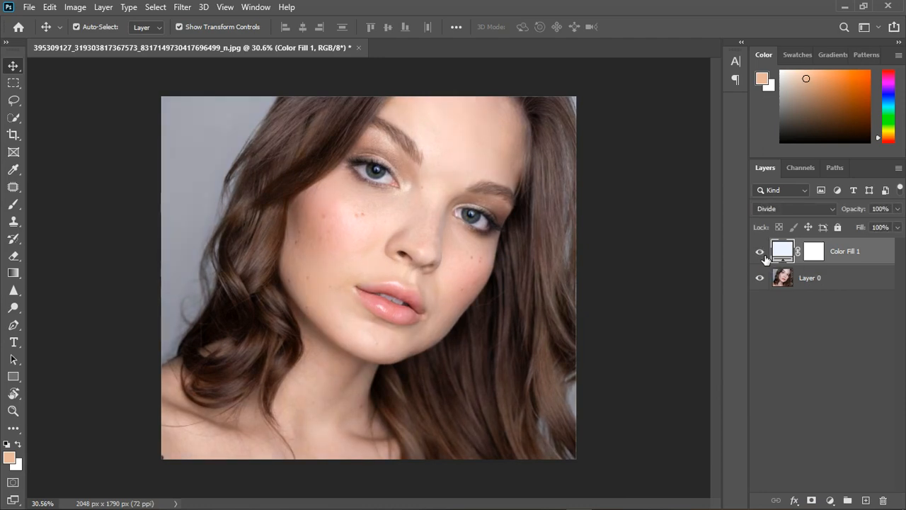
scroll(394, 168, "up", 5)
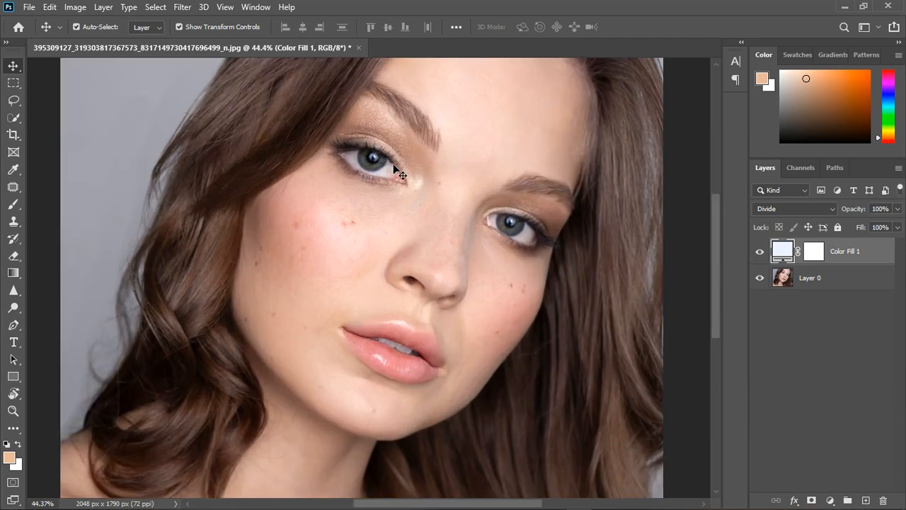
scroll(402, 184, "down", 4)
scroll(404, 205, "down", 1)
scroll(401, 218, "up", 2)
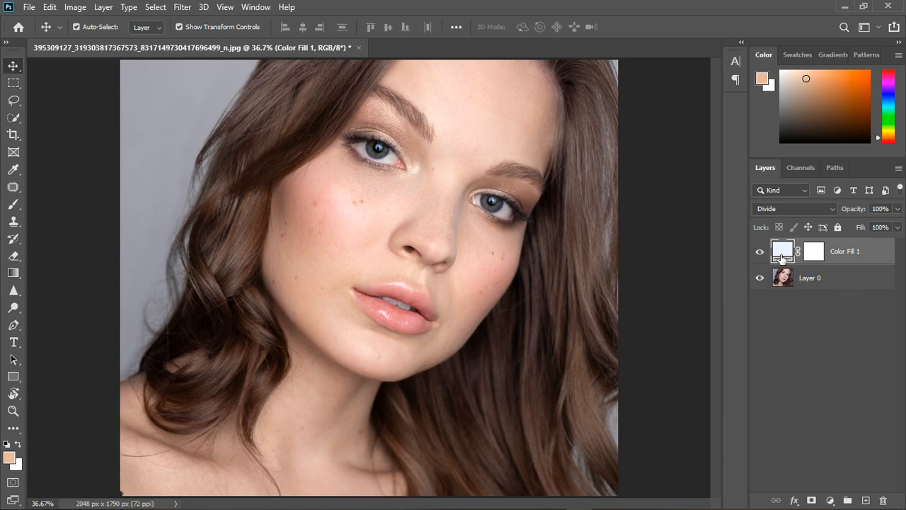
Add a Hue/Saturation adjustment layer and clip it to the color fill layer.
left_click(829, 500)
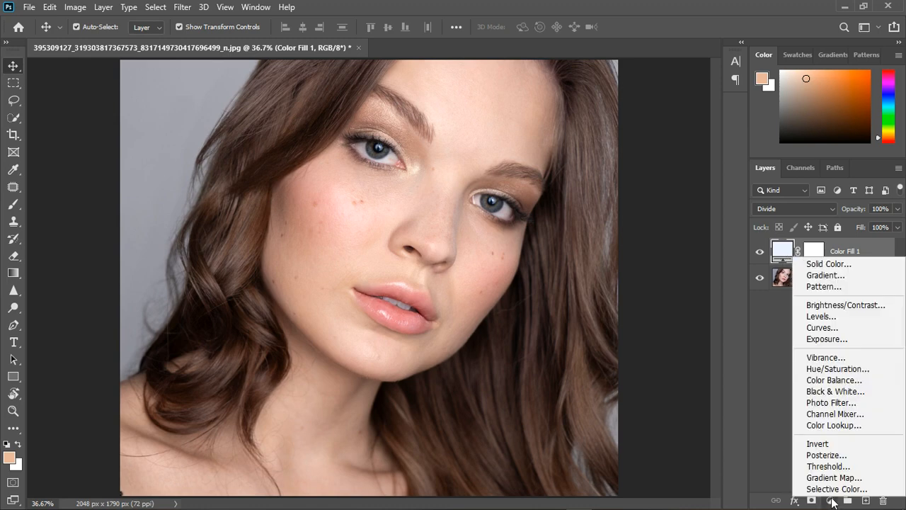
left_click(836, 368)
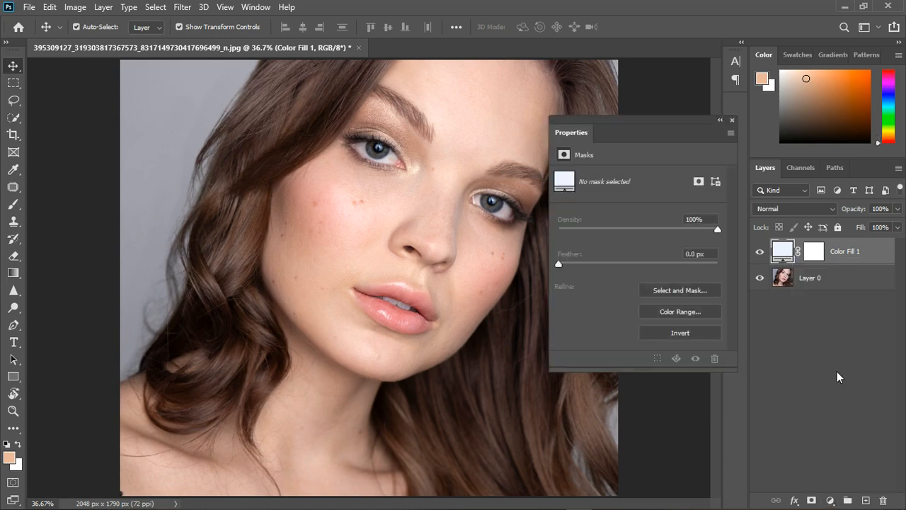
left_click(639, 361)
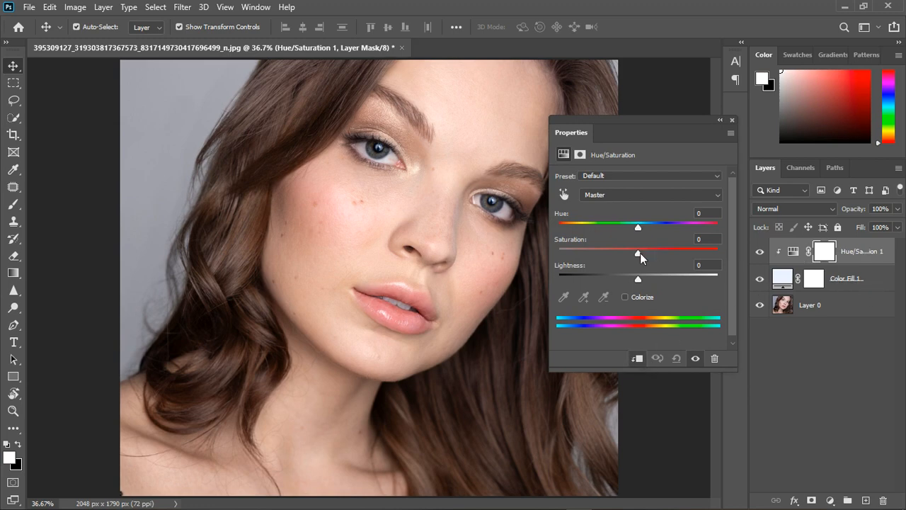
Set the Hue/Saturation adjustment's saturation to +25 and raise its lightness slightly.
left_click_drag(638, 252, 583, 261)
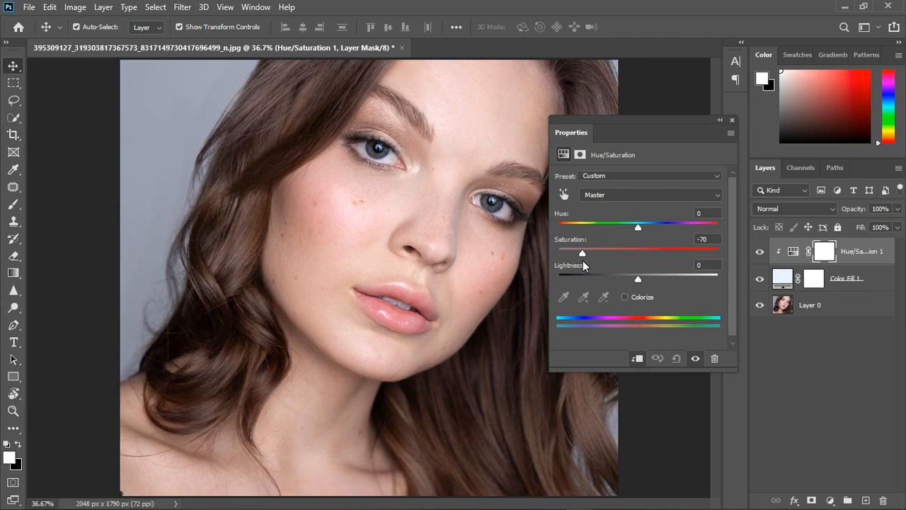
left_click_drag(583, 261, 657, 251)
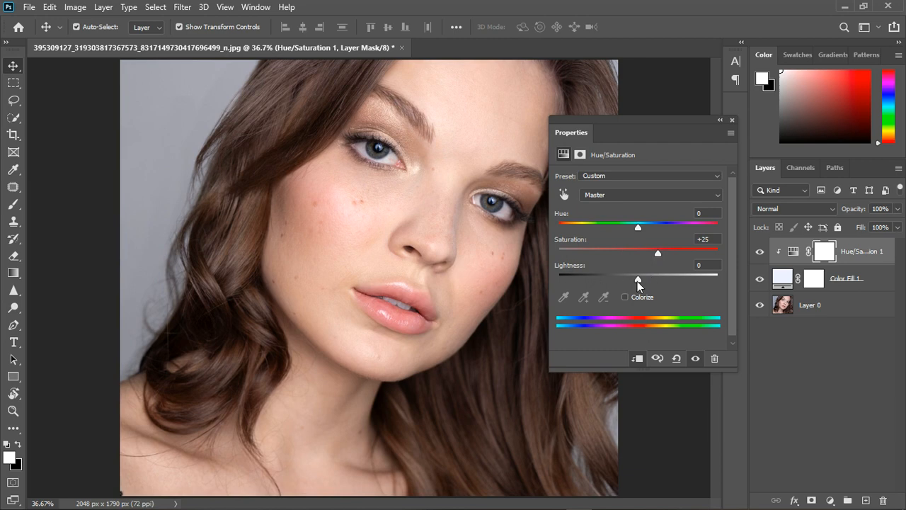
mouse_move(638, 282)
left_mouse_down()
mouse_move(624, 282)
mouse_move(646, 281)
left_mouse_up()
left_click(731, 121)
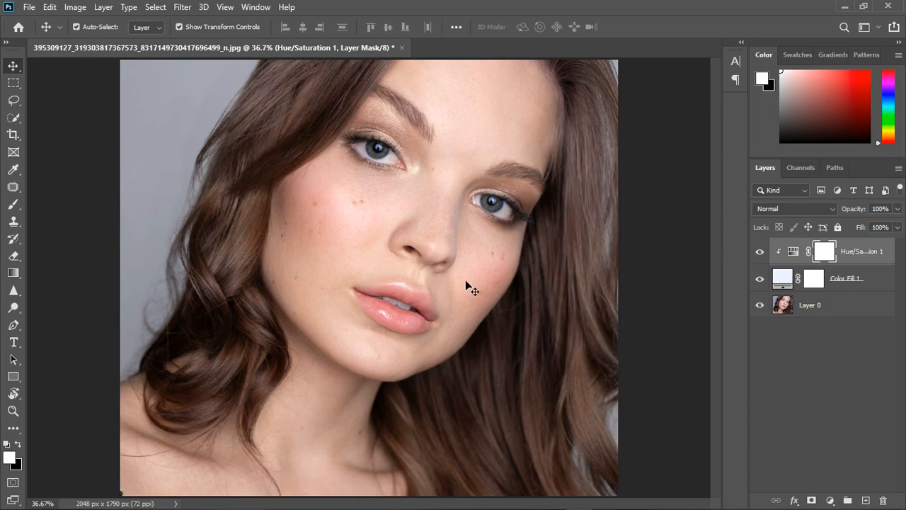
Group the Hue/Saturation adjustment and the color fill layer together.
scroll(465, 279, "down", 3)
left_click(870, 291)
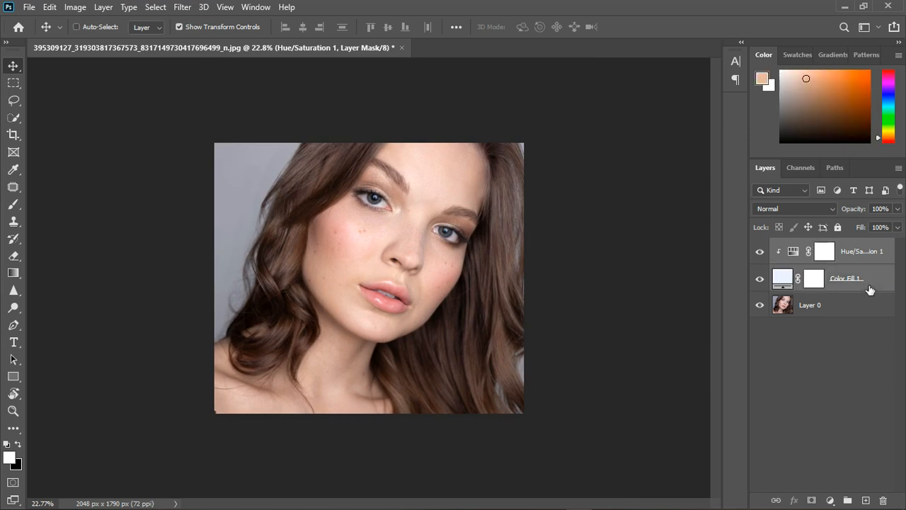
left_click(847, 501)
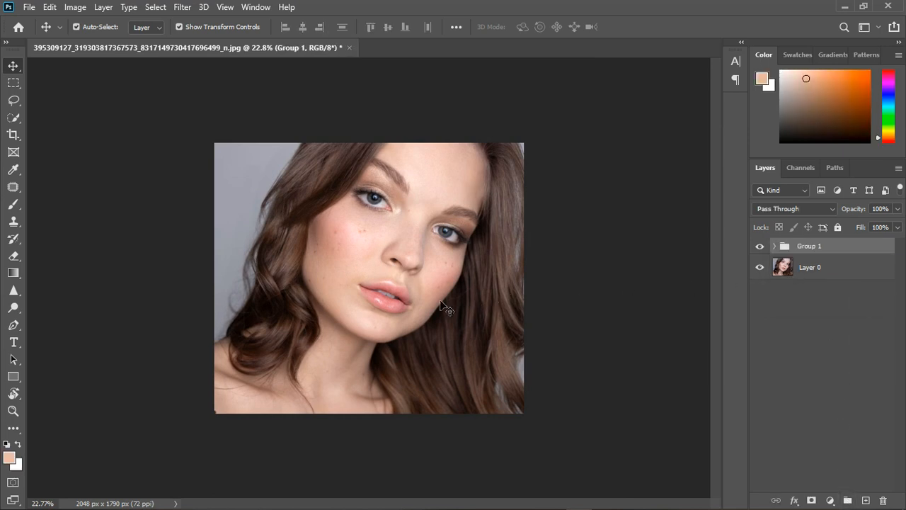
Add an Exposure adjustment layer above Group 1 and set its gamma correction to 0.82.
scroll(432, 304, "up", 2)
left_click(830, 500)
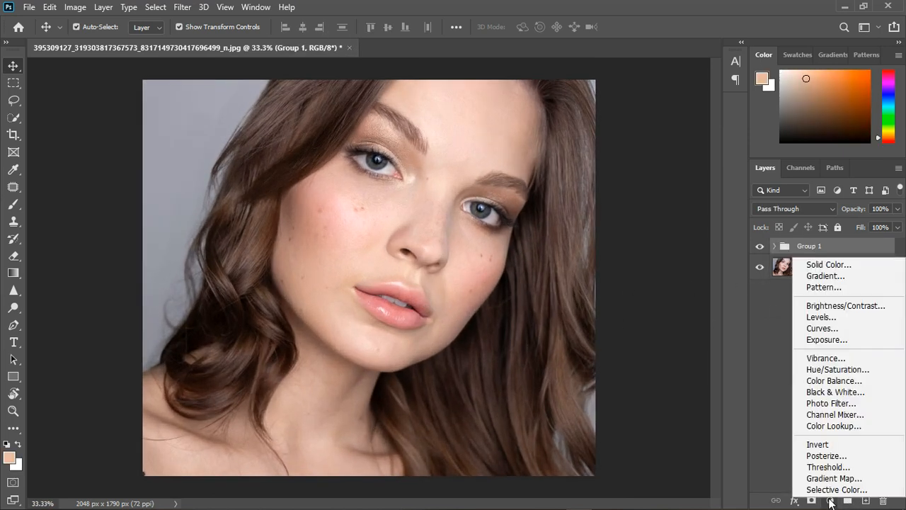
left_click(836, 342)
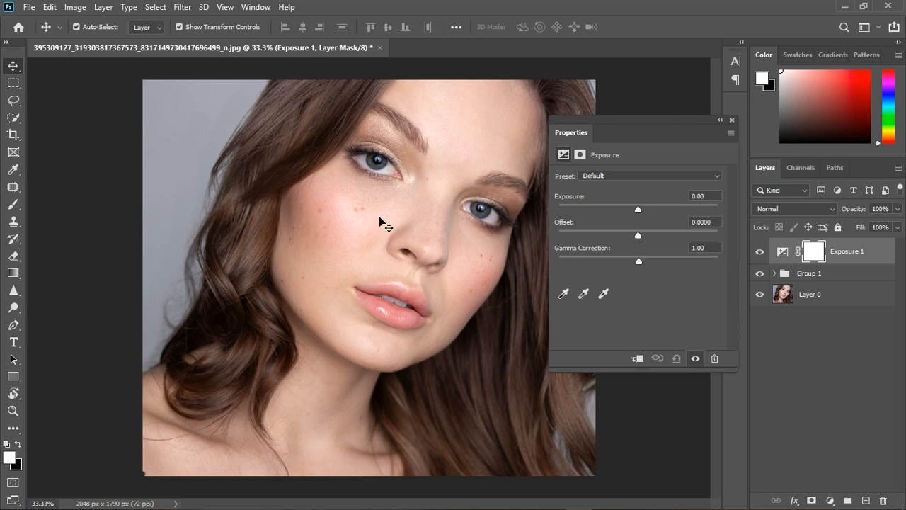
scroll(378, 226, "up", 2)
left_click_drag(640, 261, 649, 261)
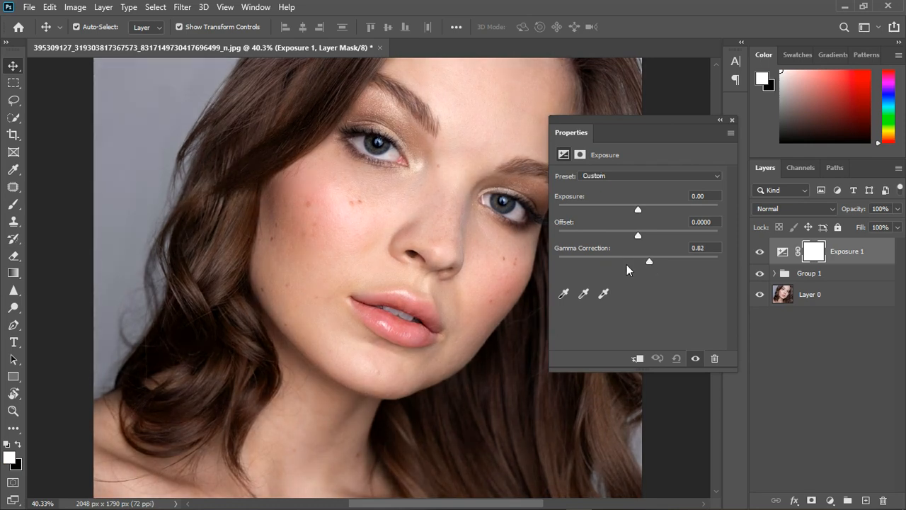
scroll(364, 252, "down", 1)
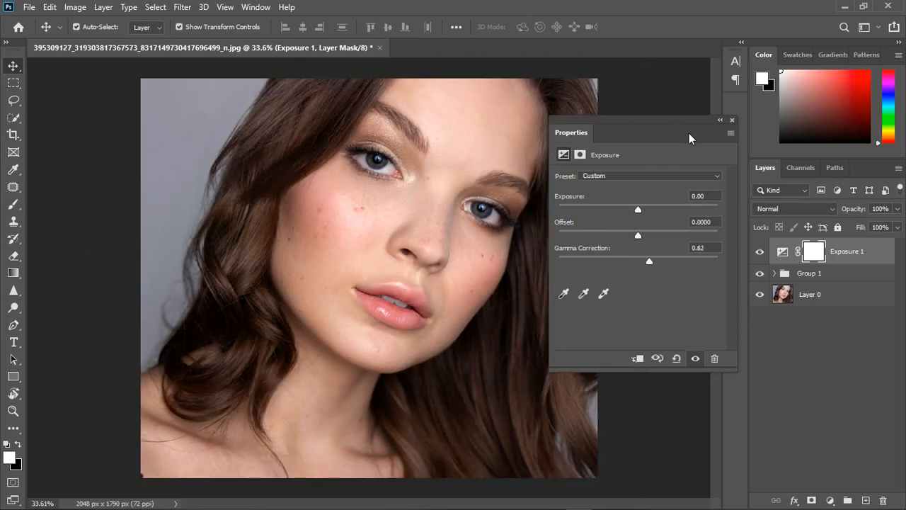
left_click_drag(689, 133, 658, 186)
left_click(715, 178)
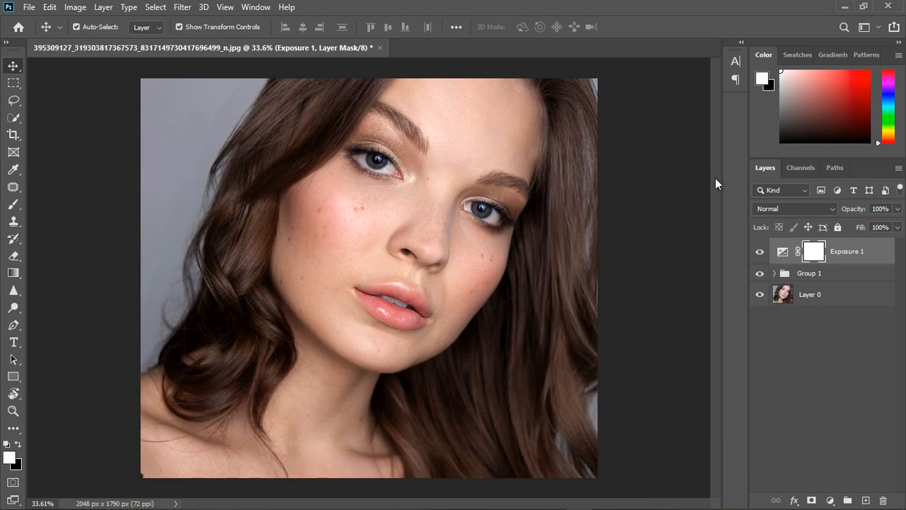
Compare the portrait with and without the Exposure adjustment.
left_click(760, 253)
left_click(761, 255)
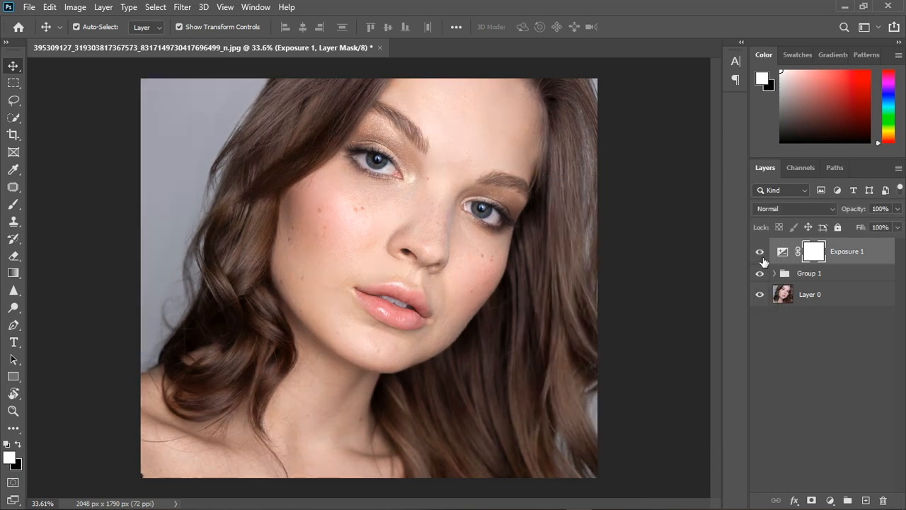
scroll(427, 167, "up", 1)
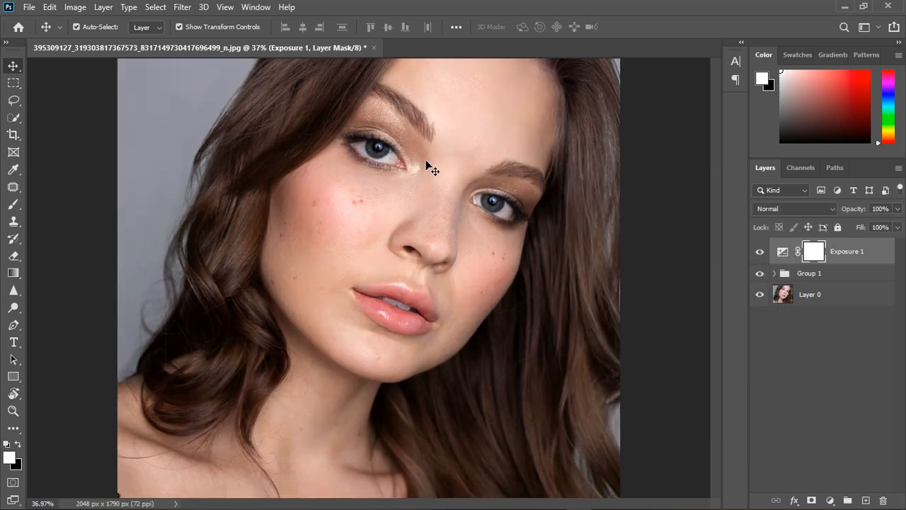
scroll(428, 167, "down", 1)
Set the Exposure adjustment's gamma correction to 0.77 and move the layer into Group 1.
left_click(784, 254)
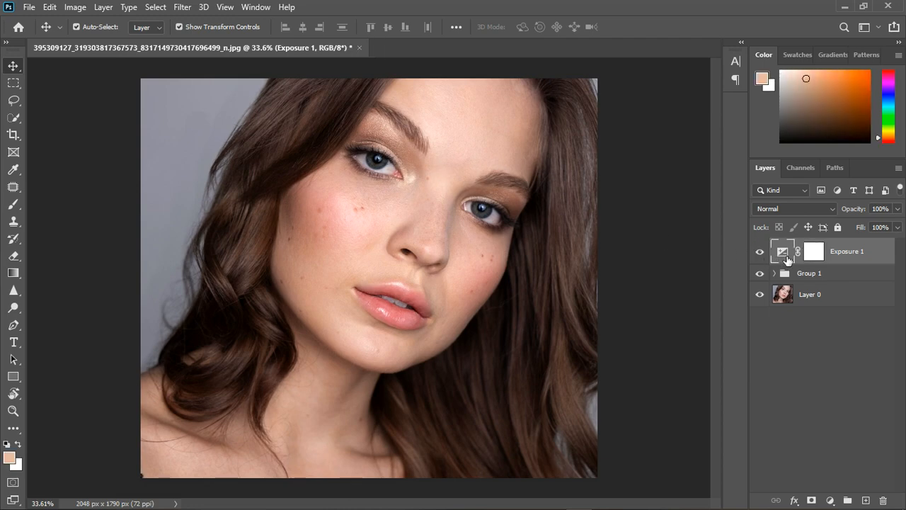
double_click(784, 259)
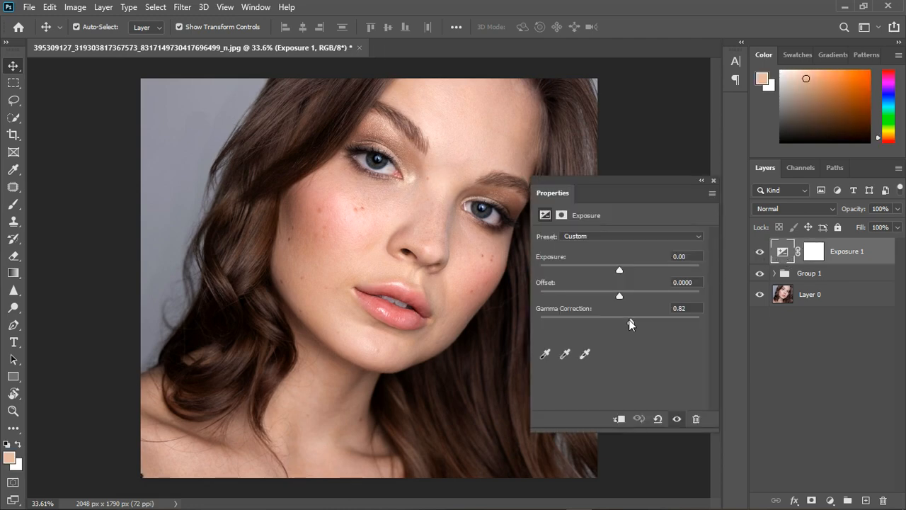
left_click_drag(629, 320, 634, 323)
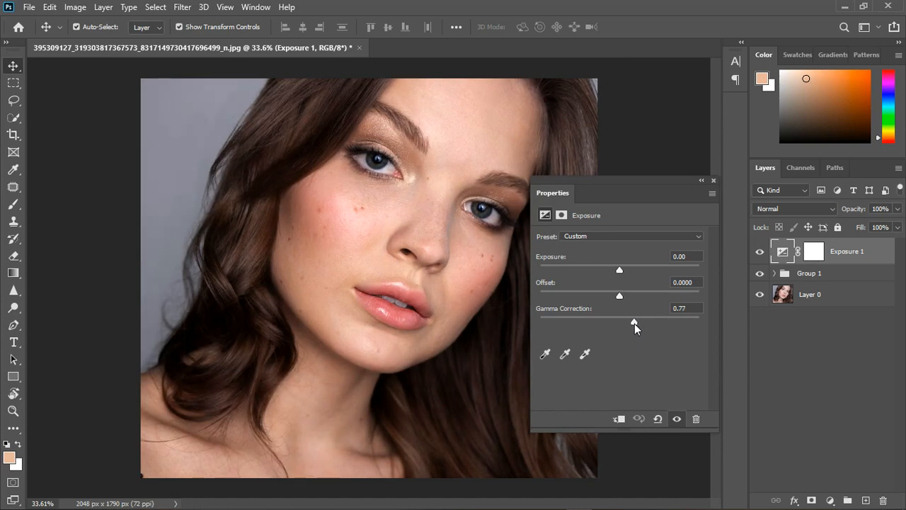
left_click(714, 181)
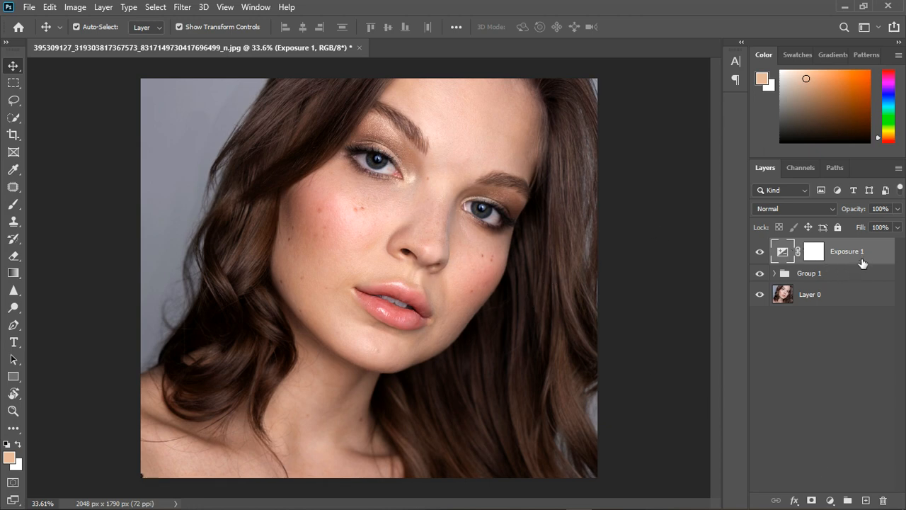
left_click_drag(860, 261, 861, 281)
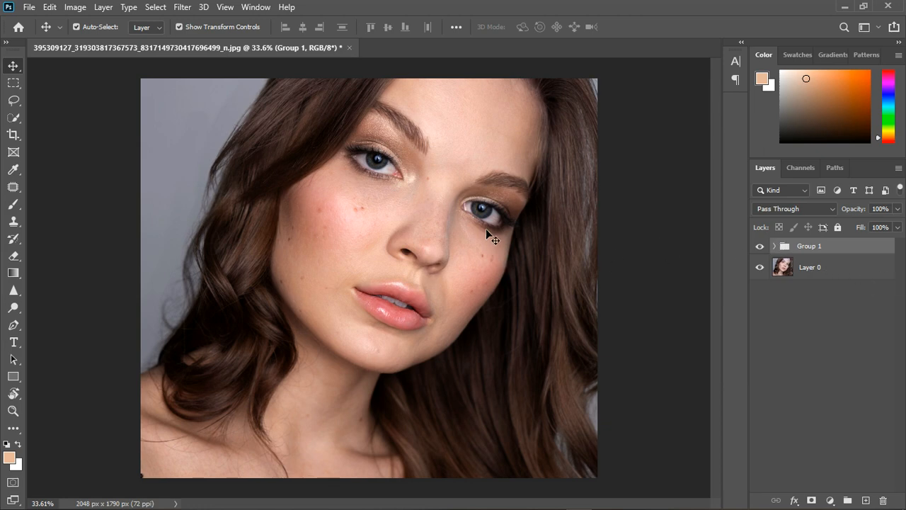
Examine the skin tones on the cheeks, nose and around the mouth up close.
key("ctrl+minus")
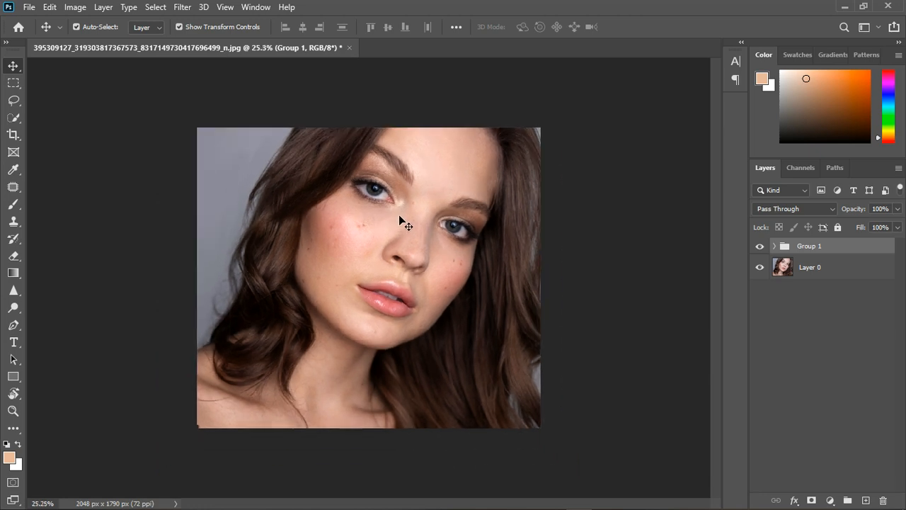
key("ctrl+plus")
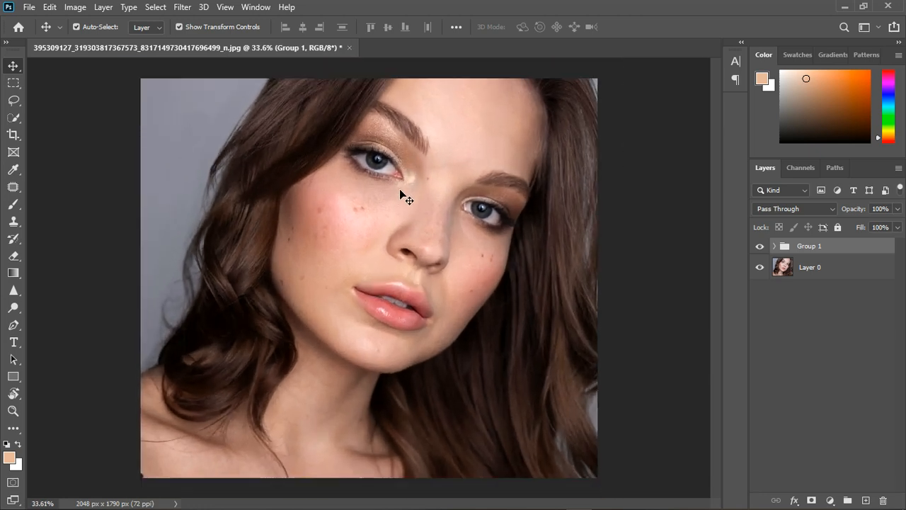
scroll(312, 203, "up", 10)
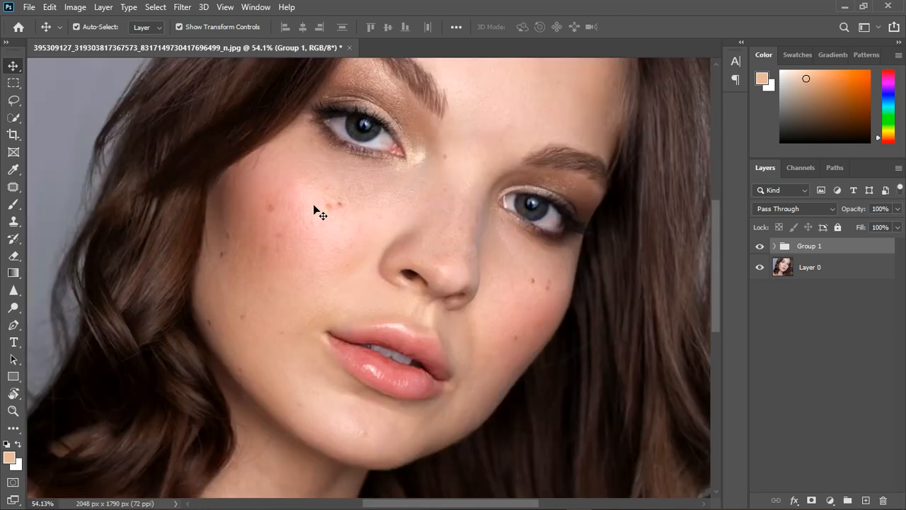
scroll(320, 203, "down", 3)
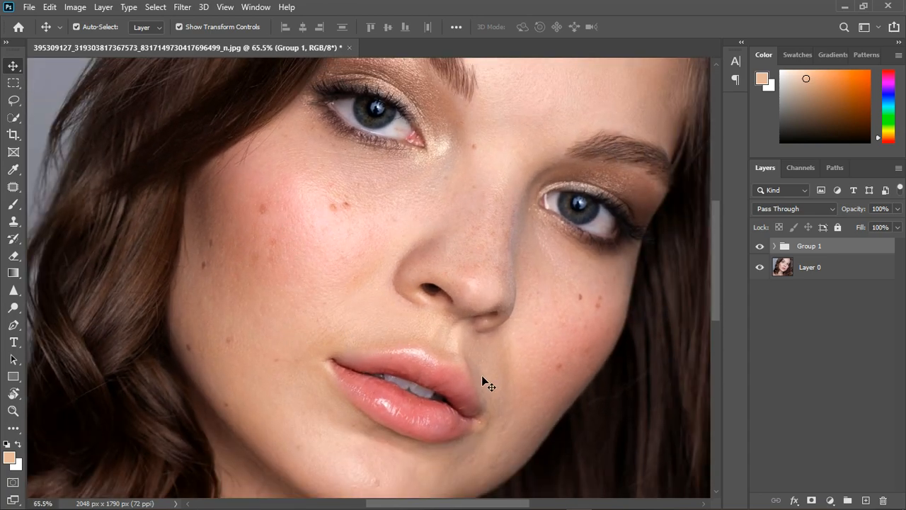
scroll(532, 344, "down", 4)
scroll(438, 223, "down", 2)
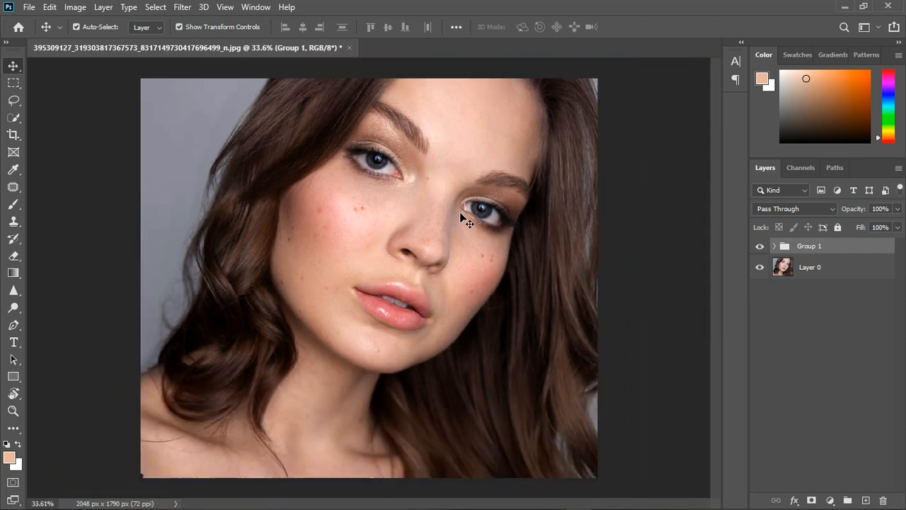
scroll(322, 355, "up", 2)
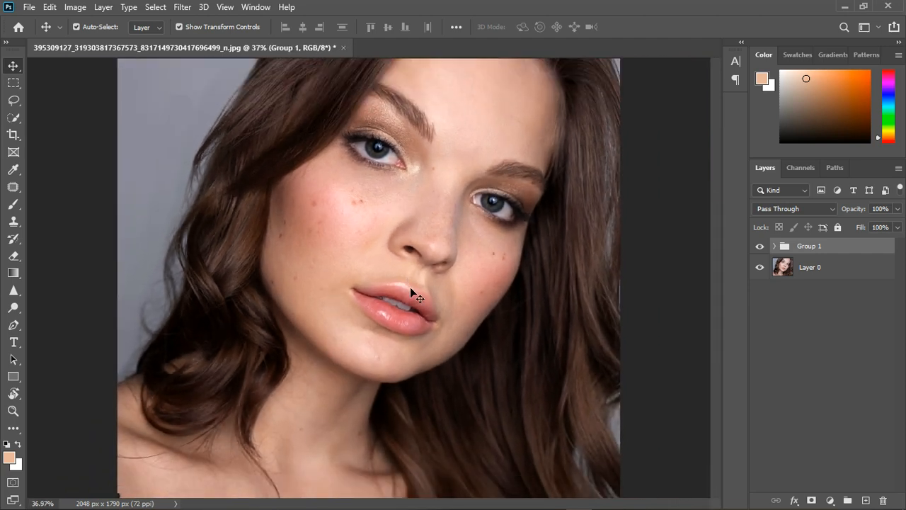
Add a Hue/Saturation adjustment layer above Group 1, target the Reds by sampling skin above the lips, and set their hue to +180.
left_click(830, 500)
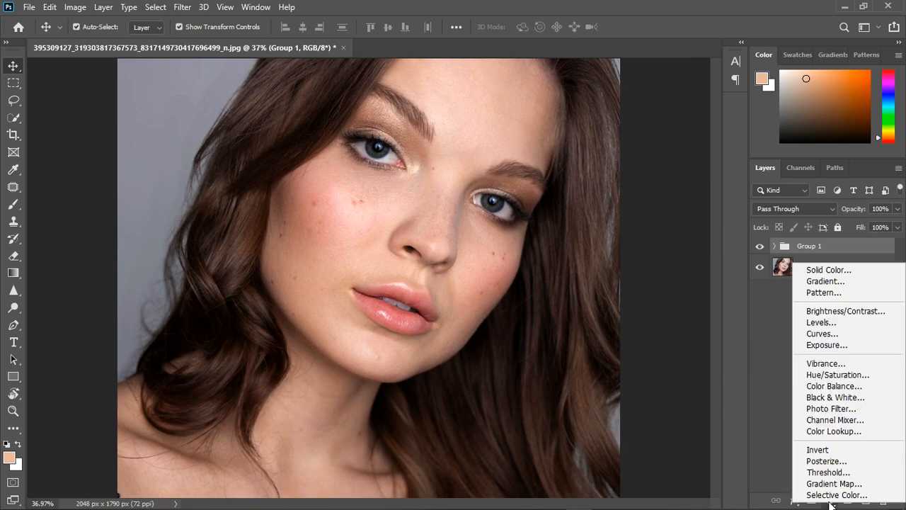
left_click(829, 375)
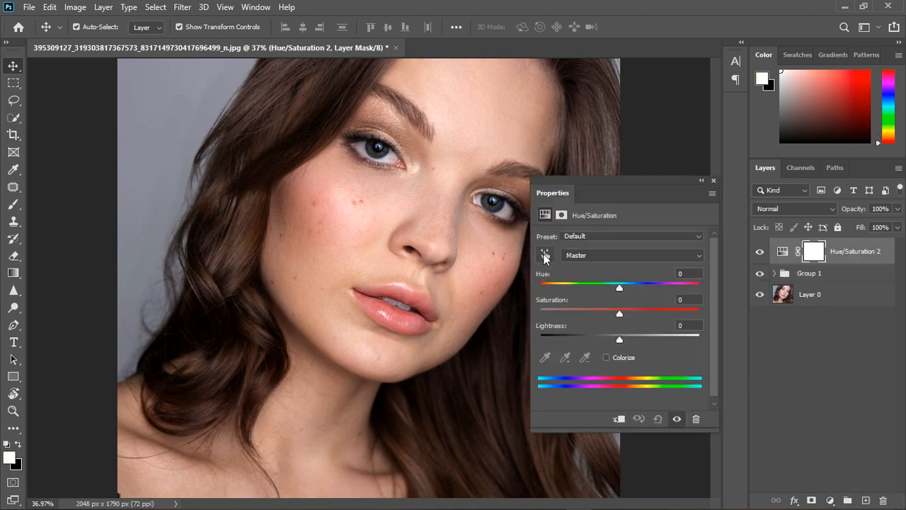
left_click(545, 256)
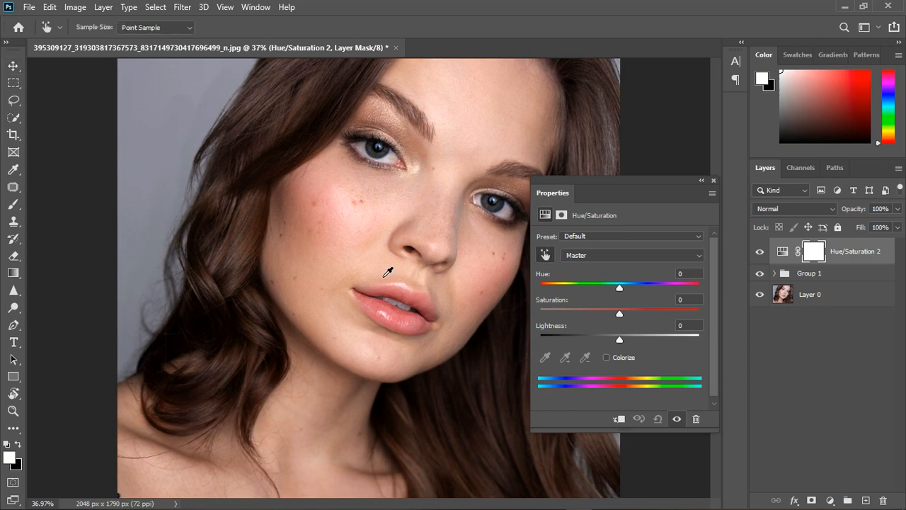
left_click(372, 269)
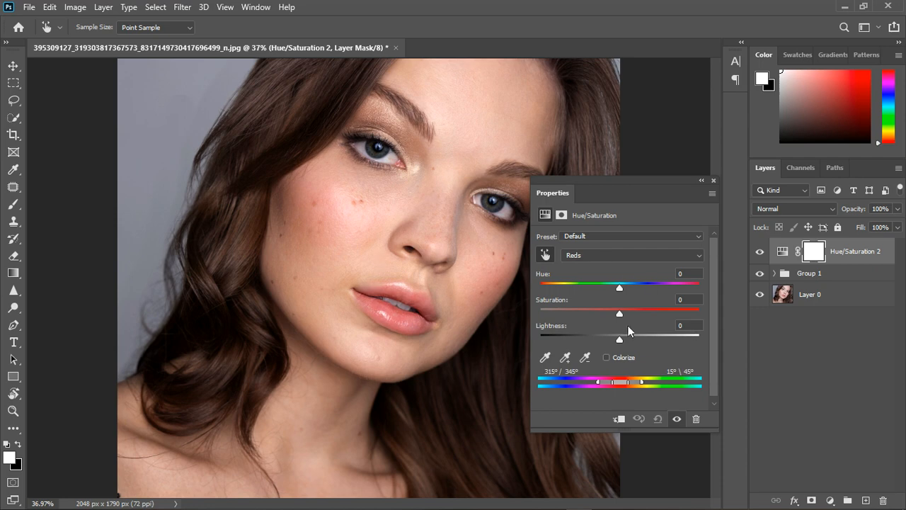
left_click_drag(619, 288, 707, 284)
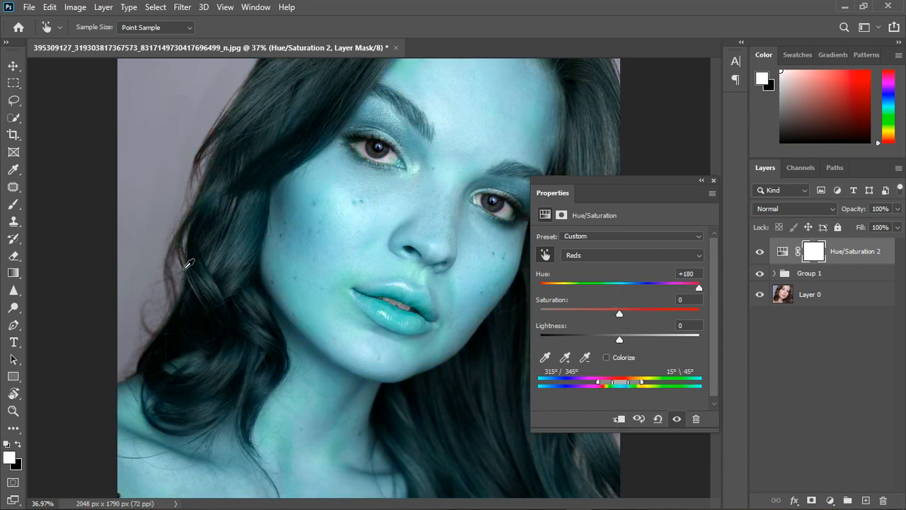
Examine which skin areas the hue shift affects, and compare the portrait with and without this adjustment.
scroll(233, 325, "down", 2)
scroll(516, 192, "down", 1)
scroll(512, 193, "up", 3)
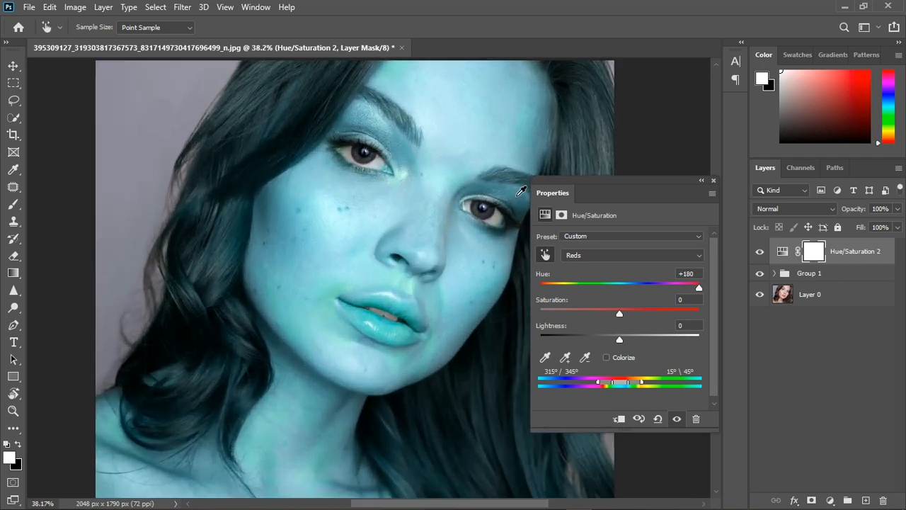
scroll(513, 191, "up", 1)
scroll(537, 170, "up", 6)
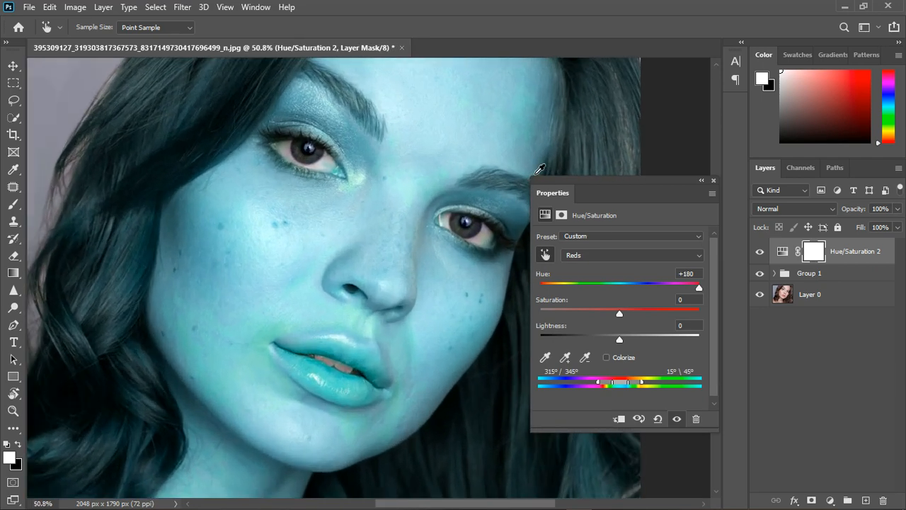
scroll(371, 195, "up", 2)
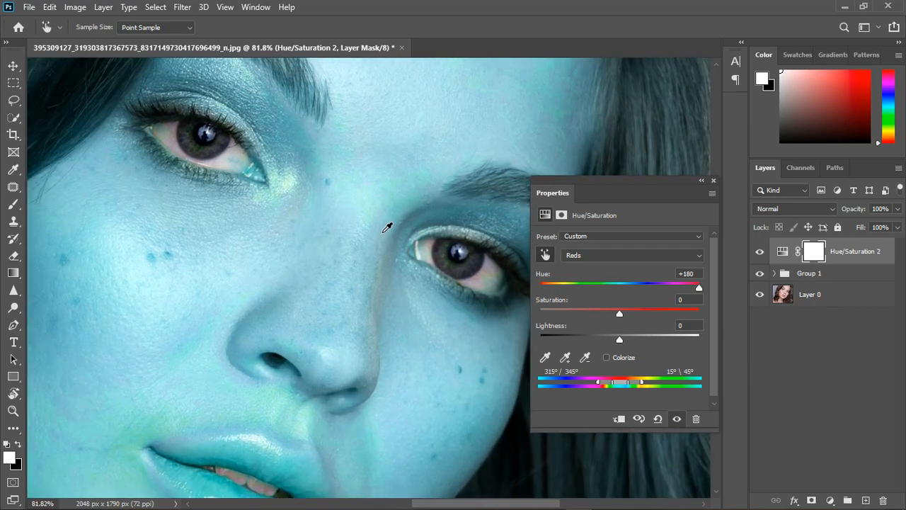
scroll(381, 232, "down", 2)
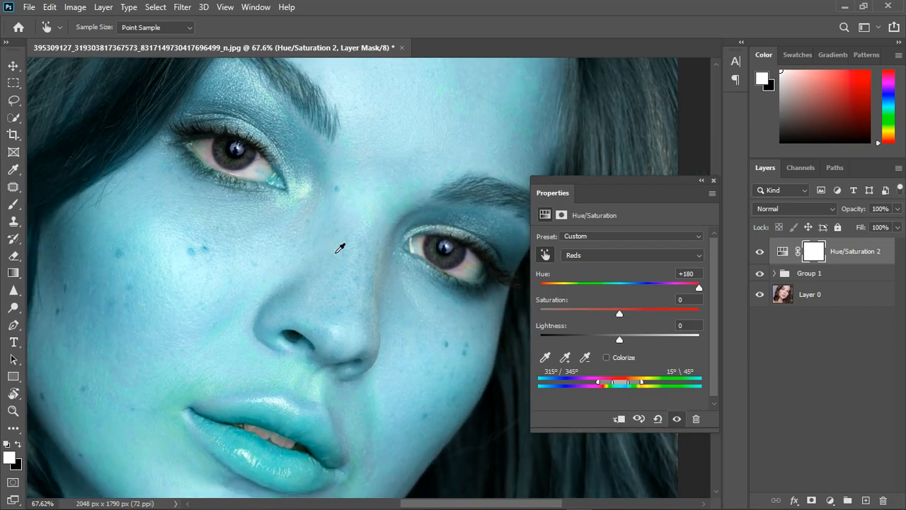
scroll(422, 228, "down", 4)
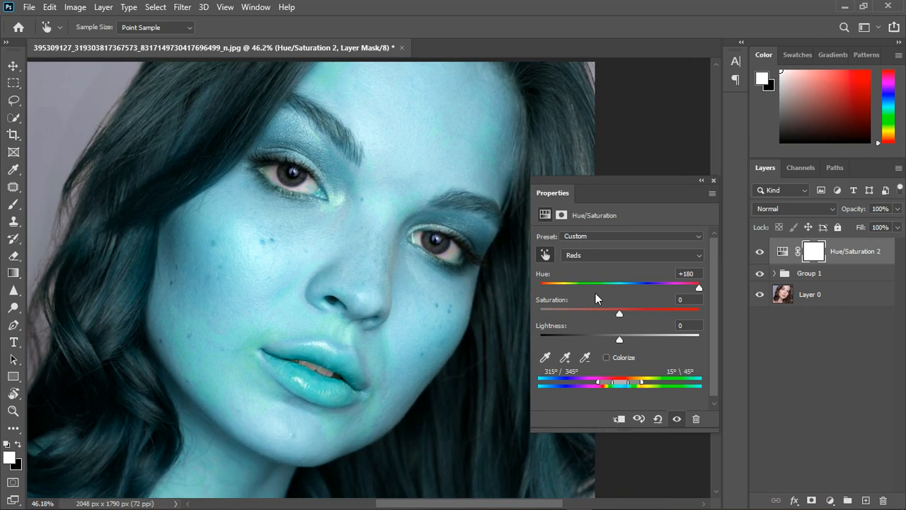
left_click(676, 419)
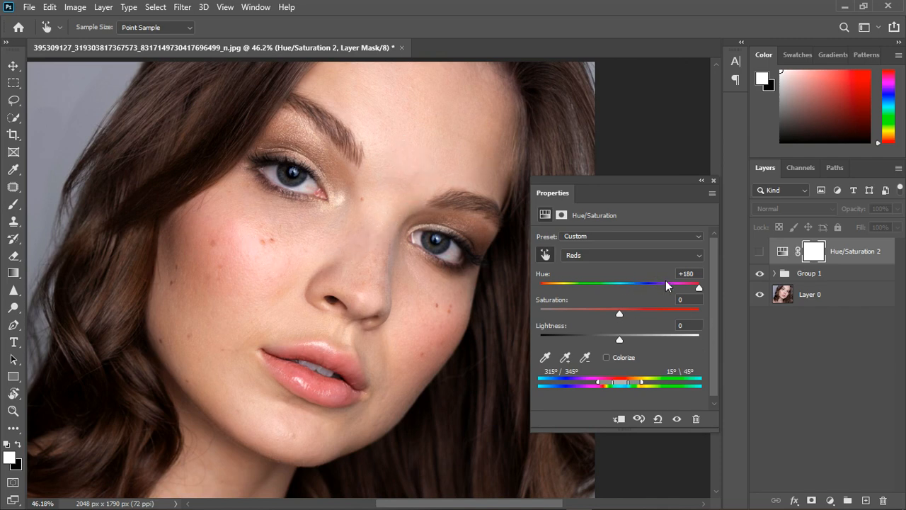
left_click(677, 419)
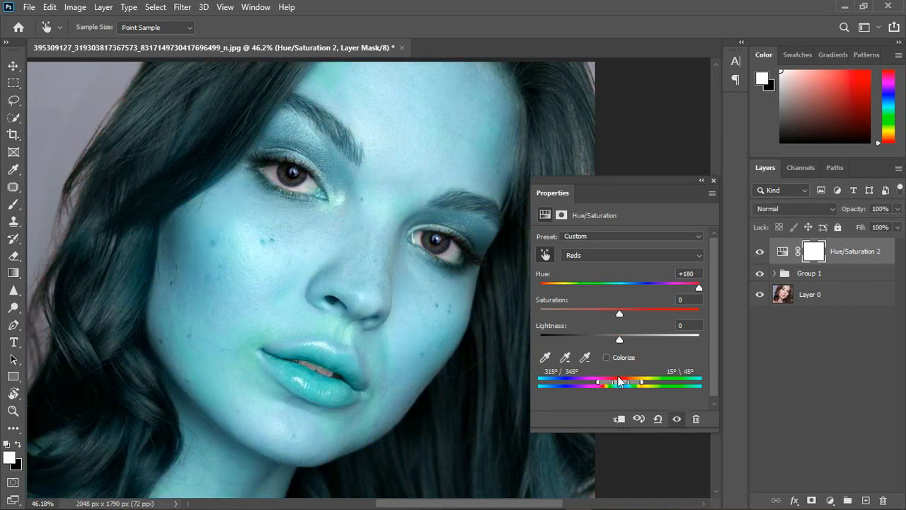
Shift the Reds color range to 291°/320° – 351°\20° to target the reddish skin, and reset the hue to 0.
mouse_move(618, 381)
left_mouse_down()
mouse_move(646, 383)
mouse_move(607, 384)
left_mouse_up()
scroll(322, 293, "down", 2)
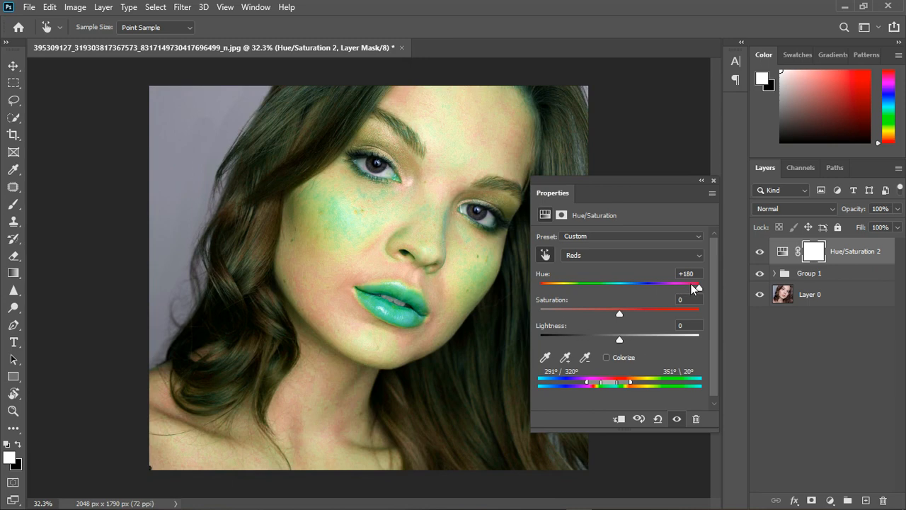
type("0")
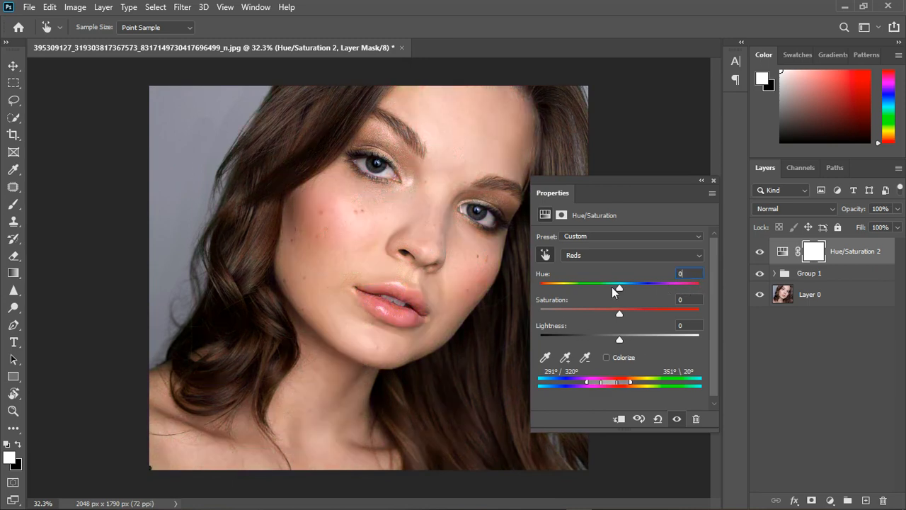
Raise the Reds hue to slightly below +24 to shift the reddish cheeks toward the surrounding skin tone.
key("BackSpace")
type("+3")
left_click_drag(626, 289, 638, 287)
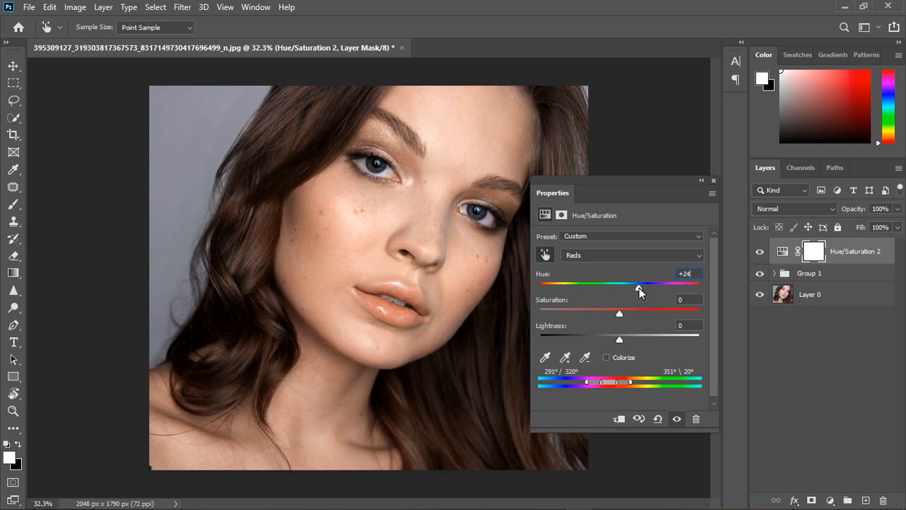
left_click_drag(638, 287, 635, 289)
left_click(714, 183)
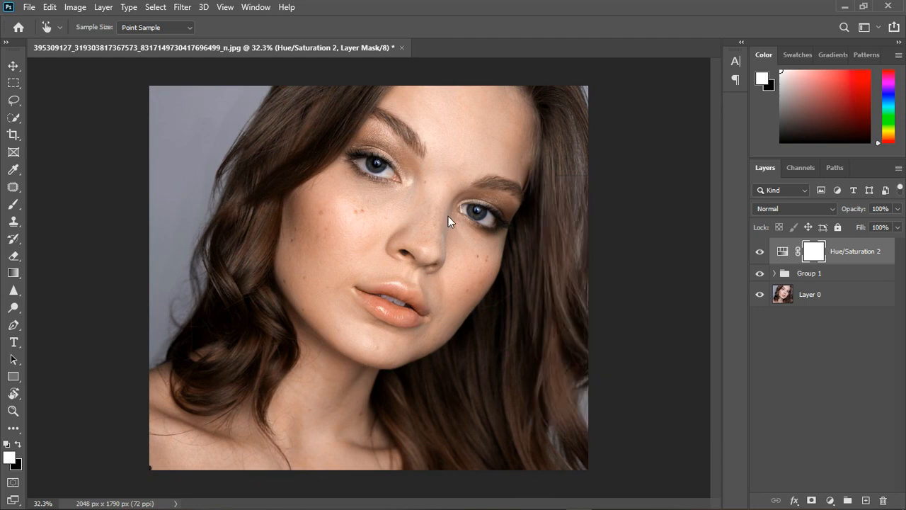
scroll(448, 216, "up", 3)
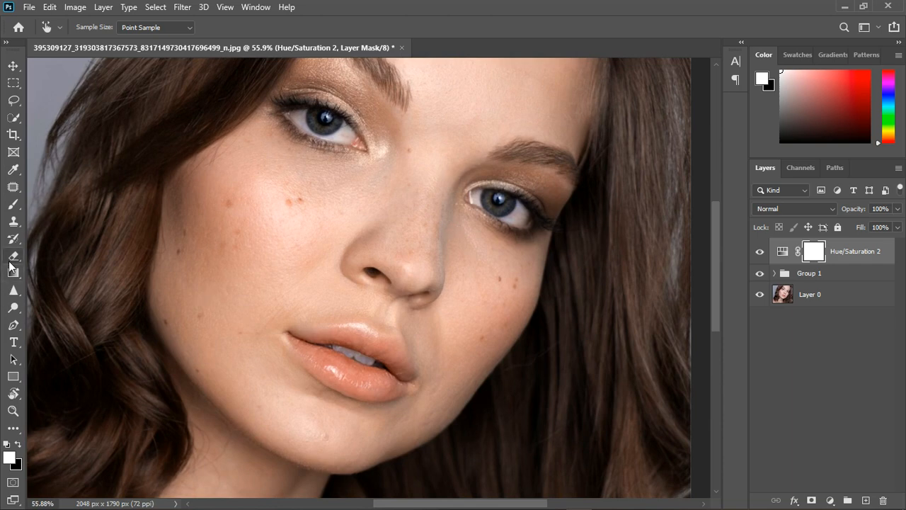
Paint black with the Brush on the Hue/Saturation 2 mask over the lips and both eyes to restore their original color.
left_click(13, 204)
left_click(34, 206)
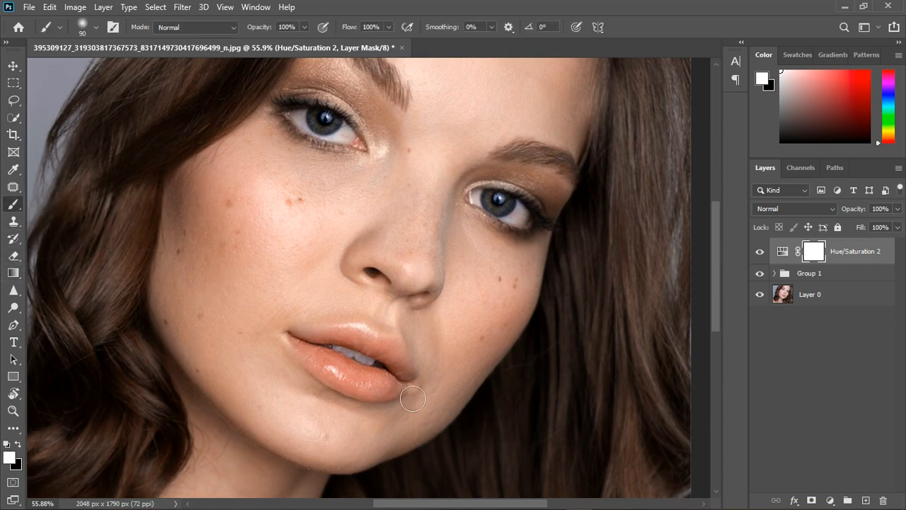
left_click(18, 445)
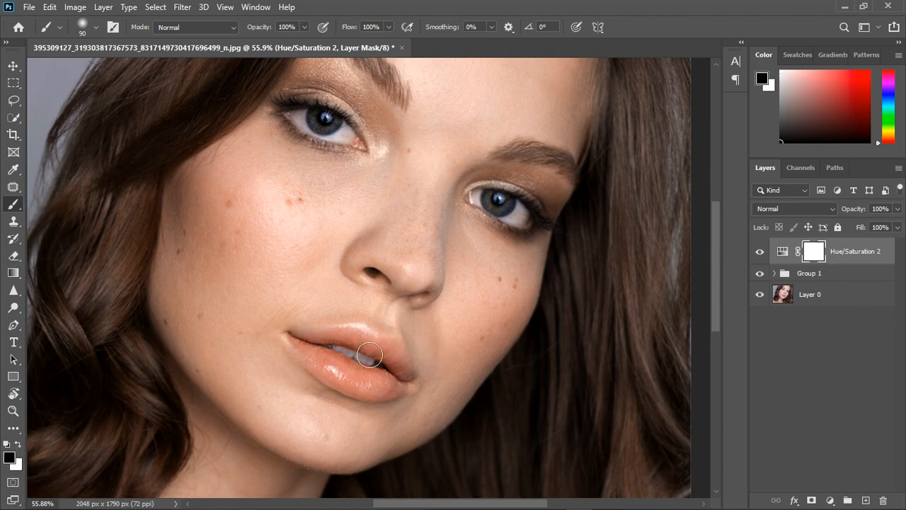
mouse_move(406, 373)
left_mouse_down()
mouse_move(355, 355)
mouse_move(322, 352)
mouse_move(360, 362)
mouse_move(322, 357)
mouse_move(393, 397)
mouse_move(358, 395)
mouse_move(400, 402)
mouse_move(404, 382)
mouse_move(421, 402)
left_mouse_up()
scroll(354, 343, "down", 3)
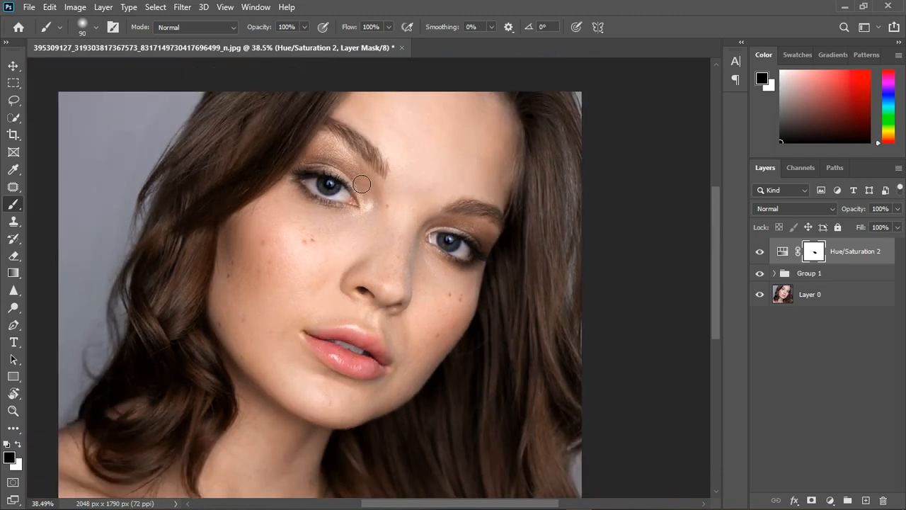
mouse_move(314, 166)
left_mouse_down()
mouse_move(354, 209)
mouse_move(323, 193)
mouse_move(347, 199)
left_mouse_up()
mouse_move(451, 250)
left_mouse_down()
mouse_move(479, 269)
mouse_move(442, 247)
mouse_move(475, 261)
mouse_move(478, 238)
mouse_move(456, 242)
mouse_move(484, 235)
mouse_move(476, 261)
left_mouse_up()
Compare the portrait without Hue/Saturation 2, and paint black on its mask over both cheeks to bring back the blush.
left_click(761, 252)
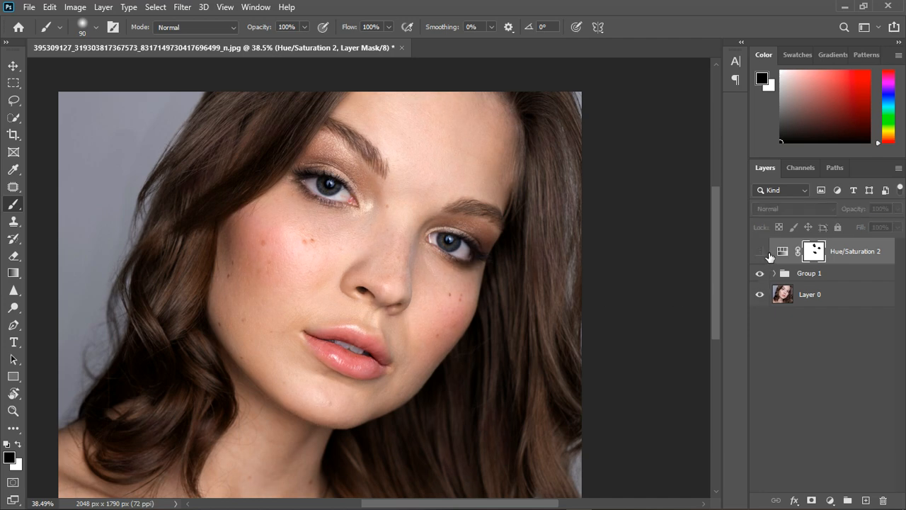
left_click(760, 251)
mouse_move(278, 250)
left_mouse_down()
mouse_move(302, 267)
mouse_move(283, 248)
mouse_move(299, 251)
mouse_move(303, 268)
mouse_move(266, 248)
left_mouse_up()
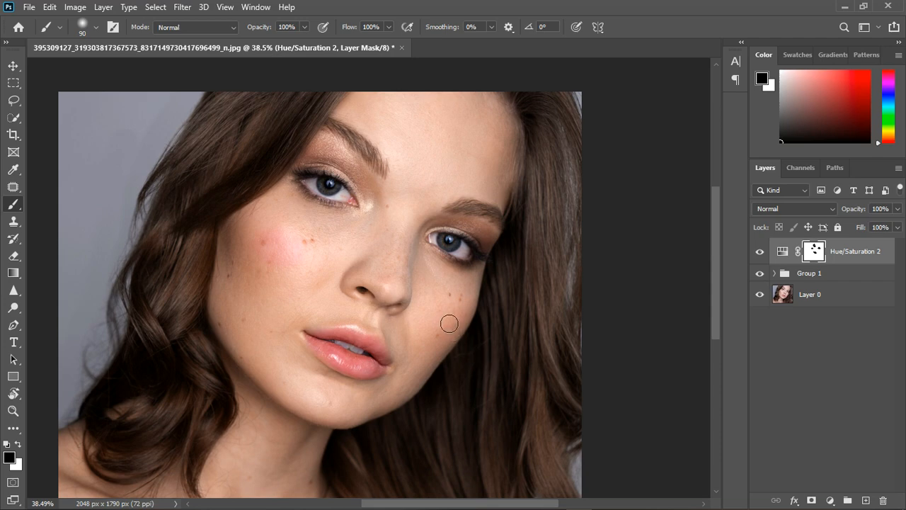
left_click_drag(448, 319, 470, 324)
scroll(276, 337, "down", 1)
scroll(347, 332, "down", 1)
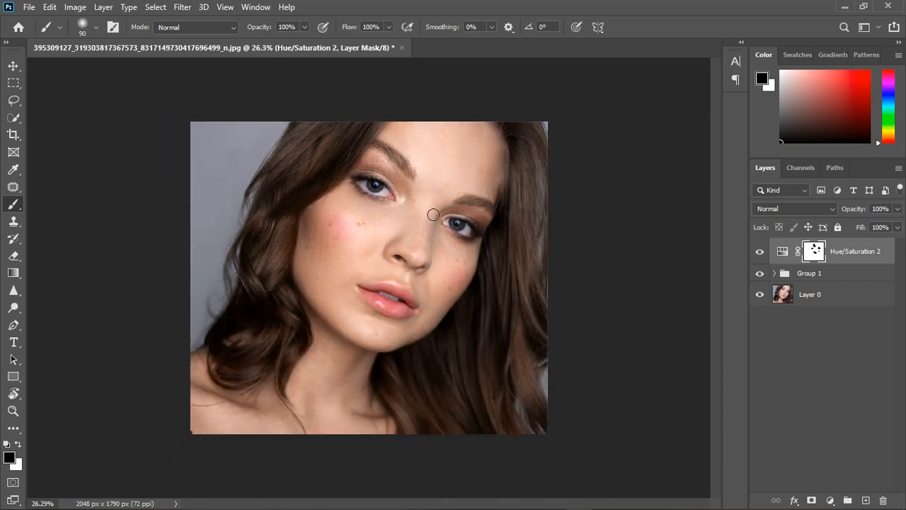
scroll(422, 272, "up", 1)
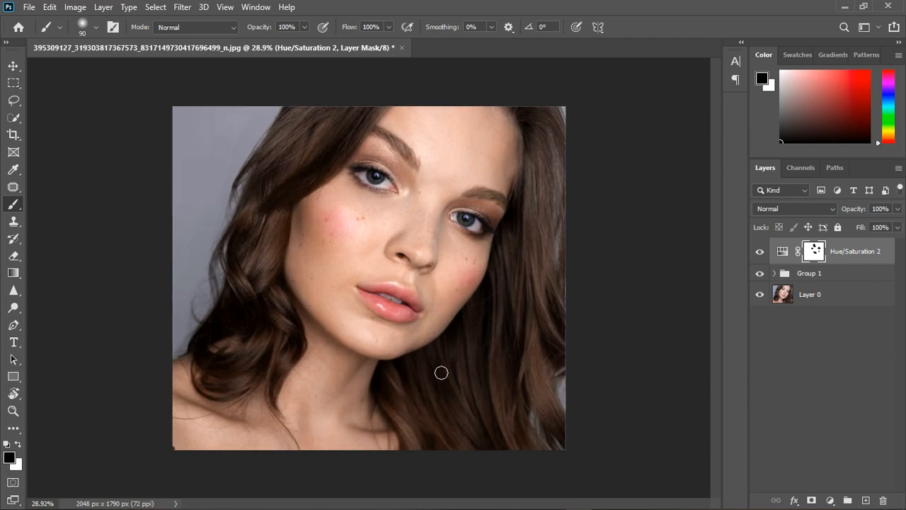
scroll(414, 280, "down", 1)
scroll(414, 280, "up", 3)
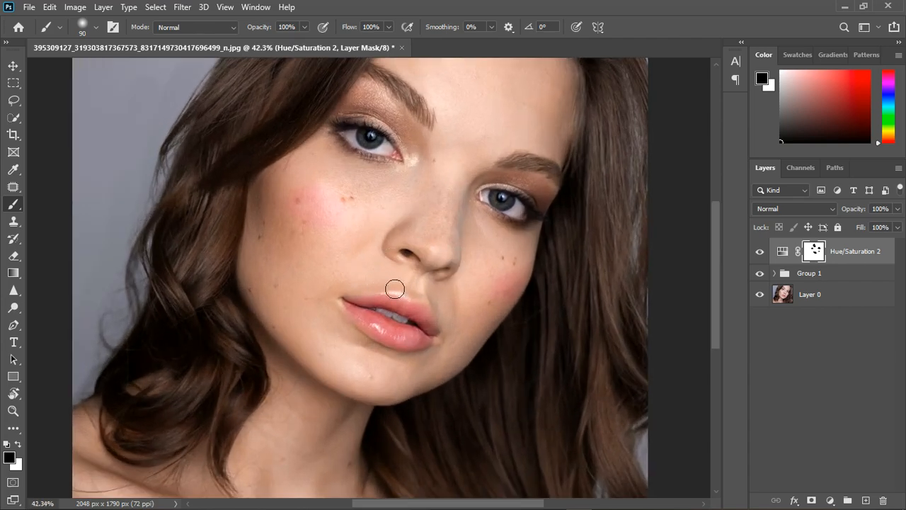
scroll(389, 287, "down", 1)
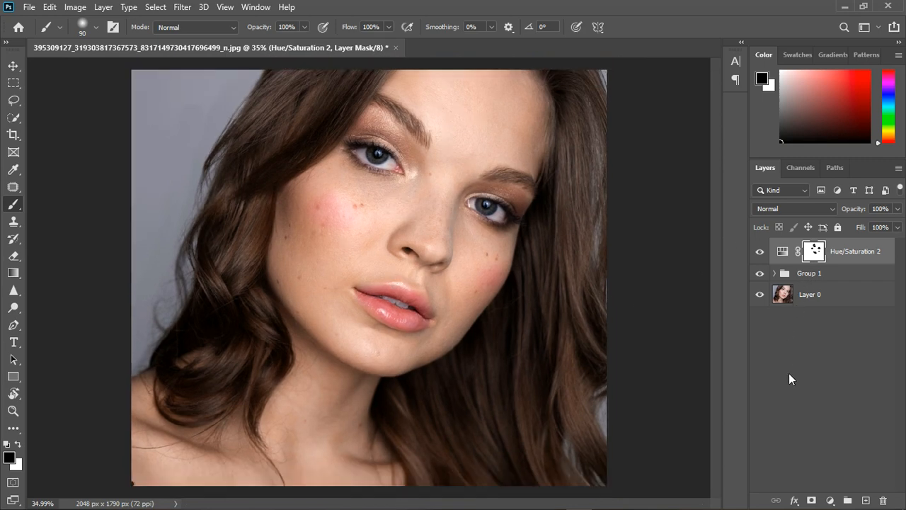
Add a Hue/Saturation adjustment layer above Hue/Saturation 2 and open Color Range for its mask.
left_click(830, 500)
left_click(842, 376)
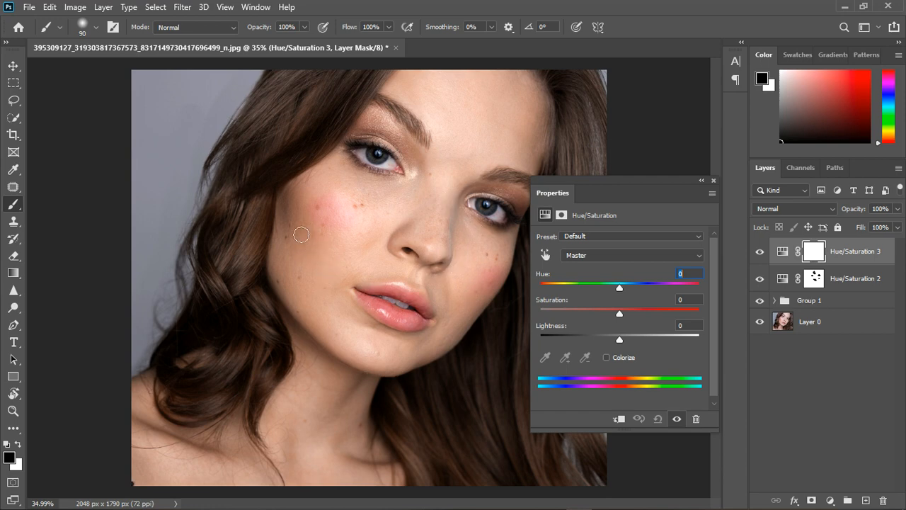
left_click(182, 7)
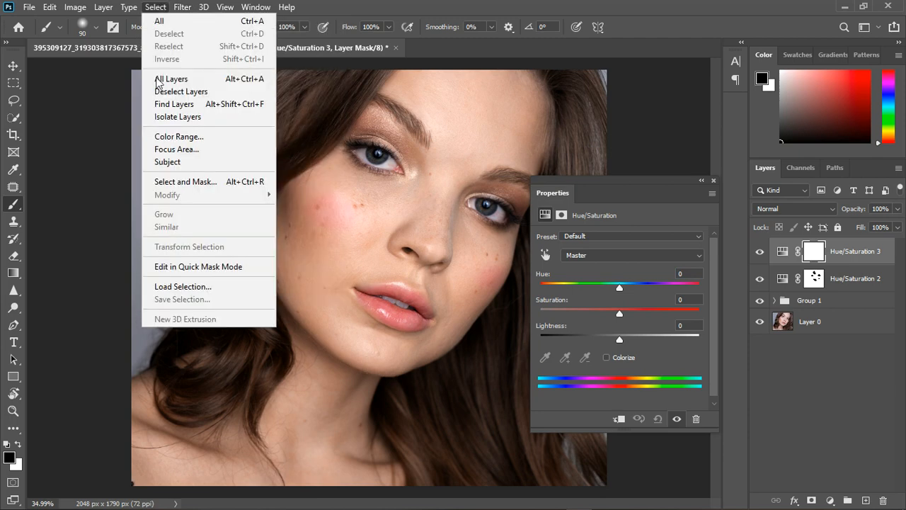
key("Escape")
key("i")
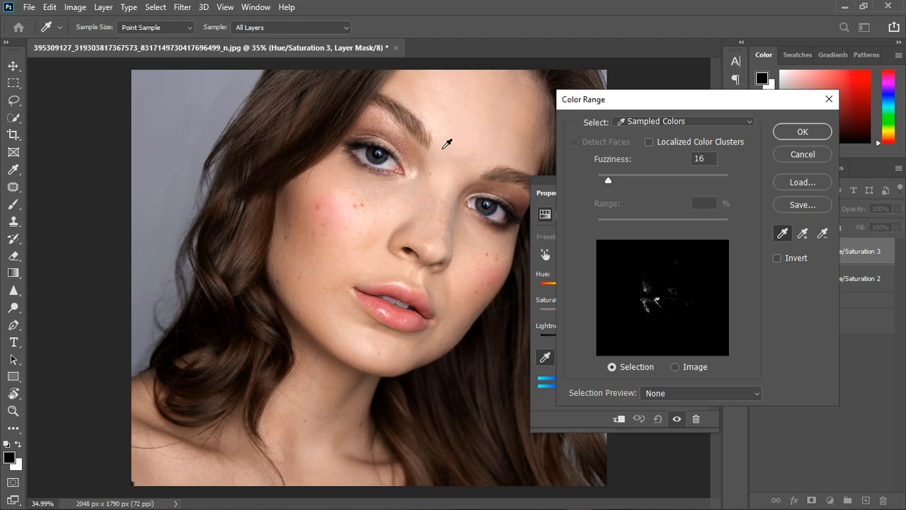
Limit the mask to the bright skin by sampling the forehead, the cheek beside the nose and the chin, with fuzziness slightly above 16.
left_click(438, 149)
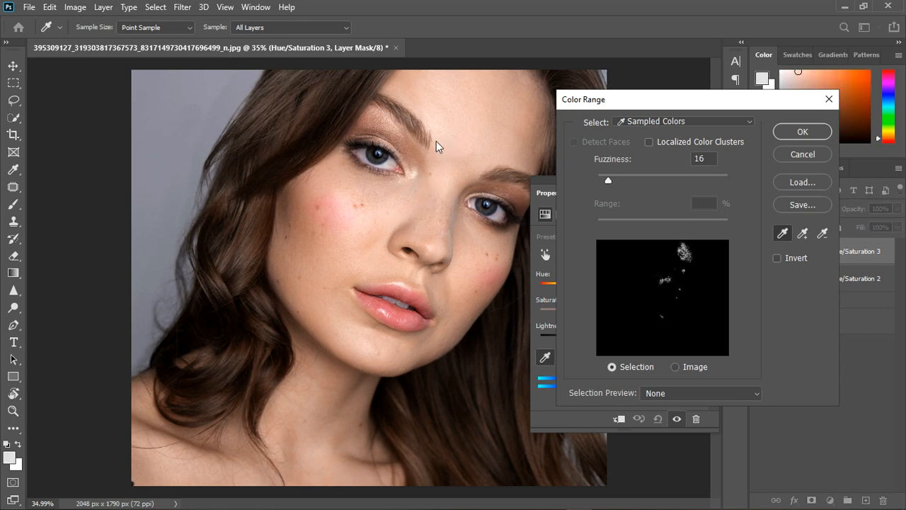
left_click(446, 152)
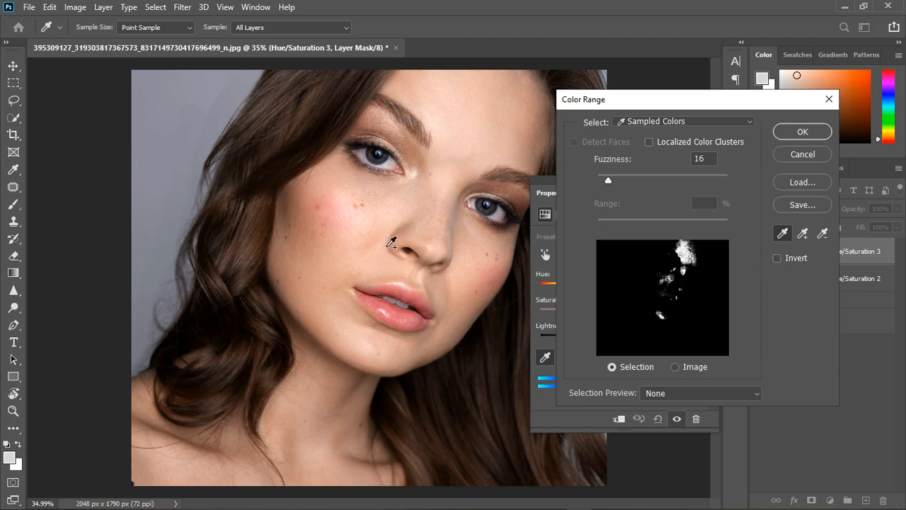
left_click(384, 259)
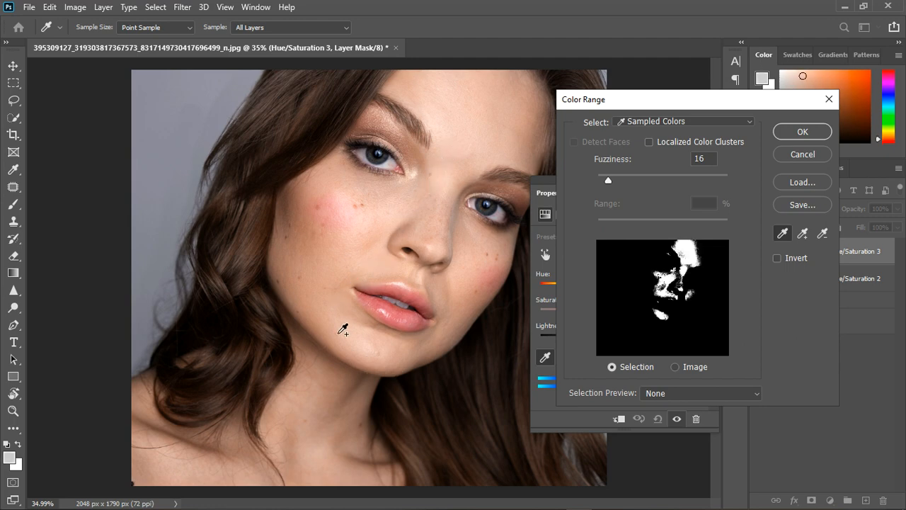
left_click(340, 331)
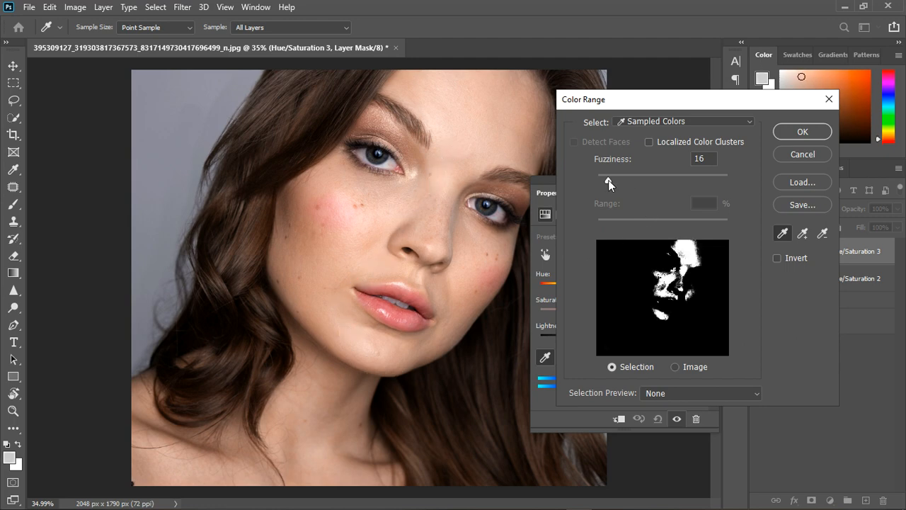
left_click_drag(608, 180, 616, 181)
left_click(788, 134)
Set the masked skin's saturation to +11 and fine-tune its hue and lightness slightly.
key("b")
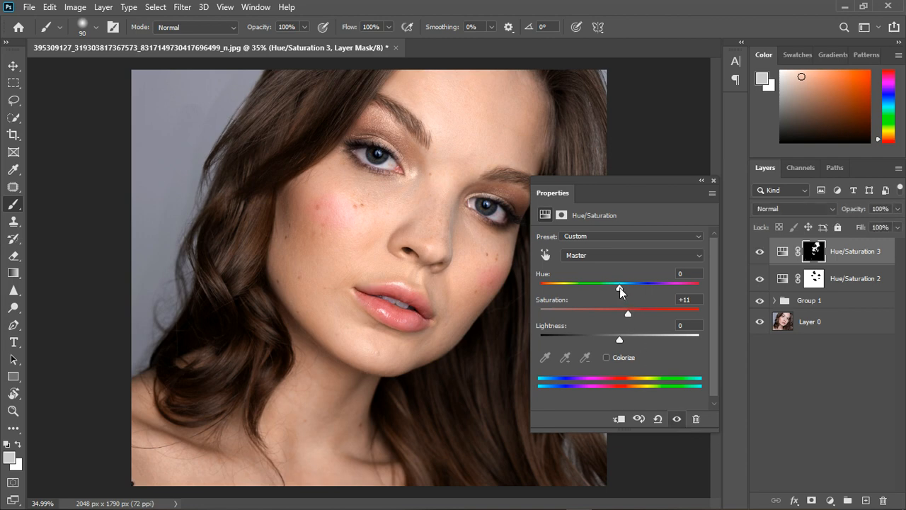
mouse_move(619, 287)
left_mouse_down()
mouse_move(631, 290)
mouse_move(619, 290)
left_mouse_up()
left_click_drag(617, 339, 622, 339)
left_click(713, 180)
scroll(491, 253, "down", 3)
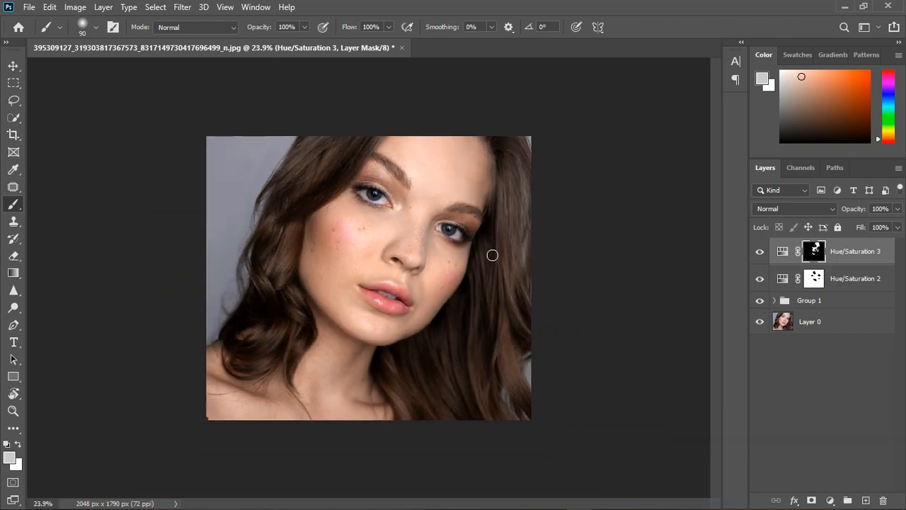
Compare the portrait with and without the Hue/Saturation 3 adjustment, both in full view and close up.
left_click(760, 252)
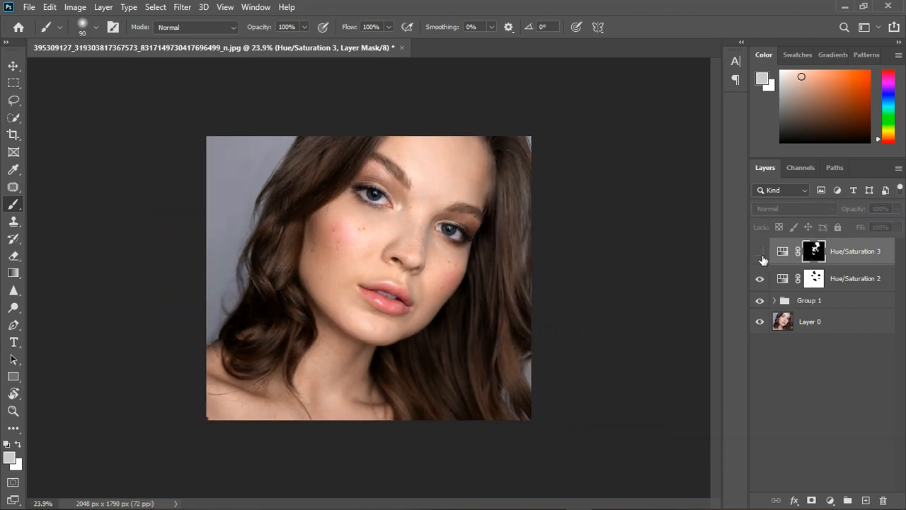
left_click(761, 253)
scroll(712, 252, "up", 3)
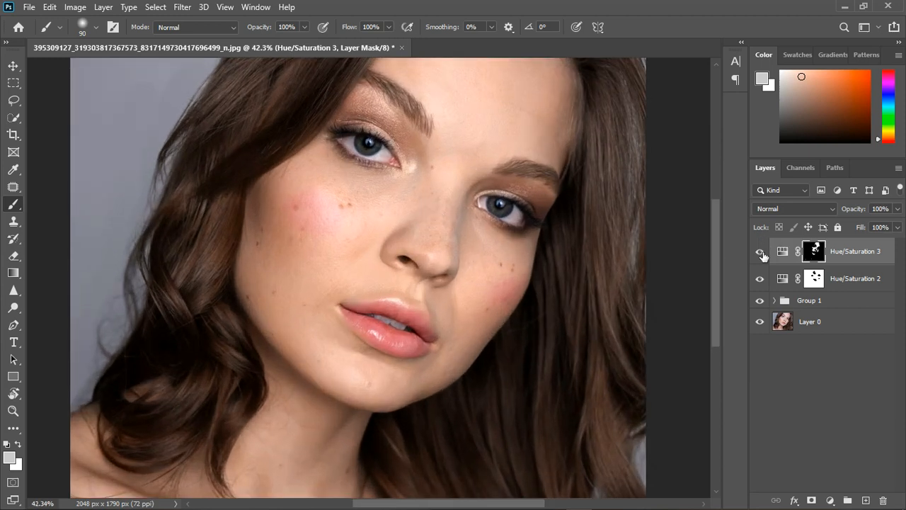
left_click(761, 253)
left_click(761, 252)
scroll(421, 303, "down", 2)
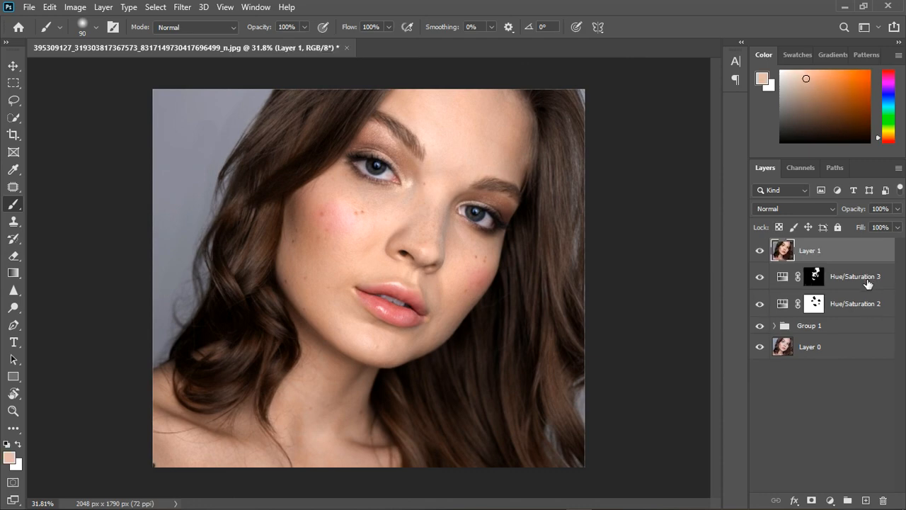
scroll(433, 260, "up", 2)
scroll(435, 262, "down", 2)
scroll(374, 260, "down", 1)
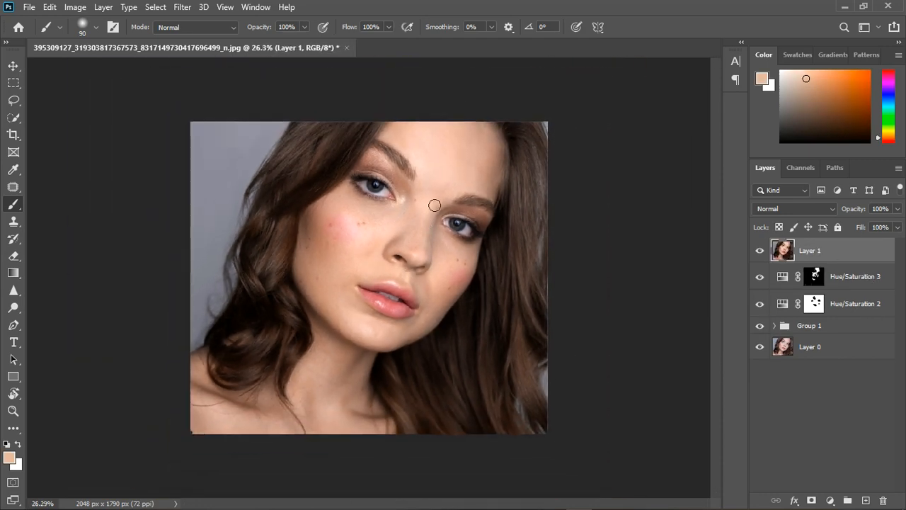
scroll(437, 203, "up", 2)
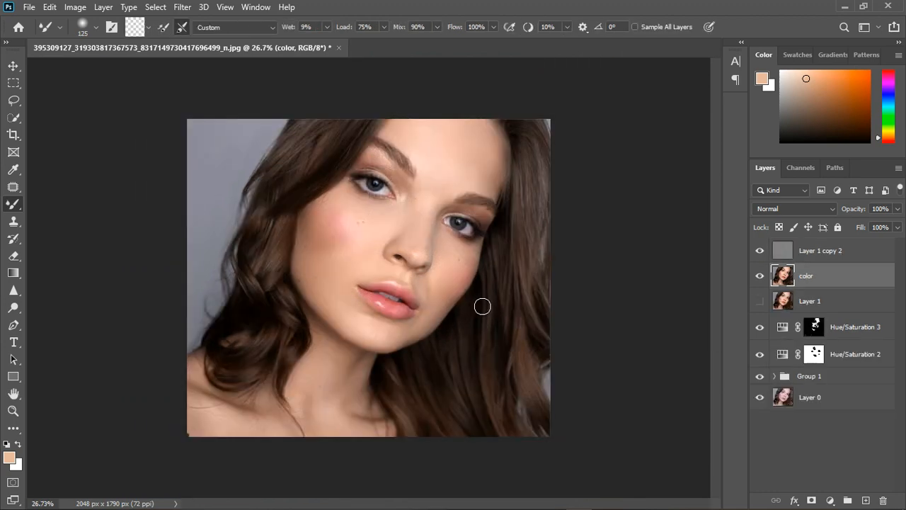
Group the Layer 1 copy 2 and color layers, and compare the portrait with and without the group.
left_click(878, 257)
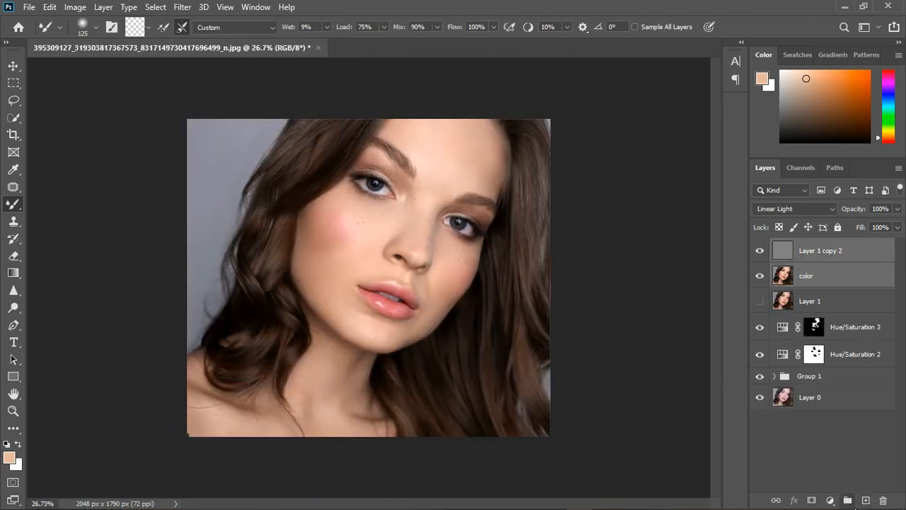
left_click(847, 500)
left_click(775, 246)
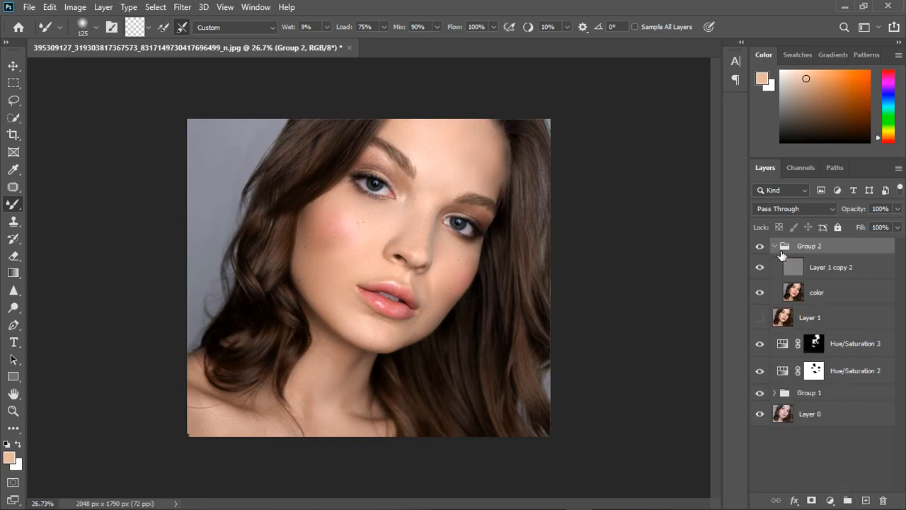
left_click(761, 247)
left_click(760, 247)
left_click(762, 247)
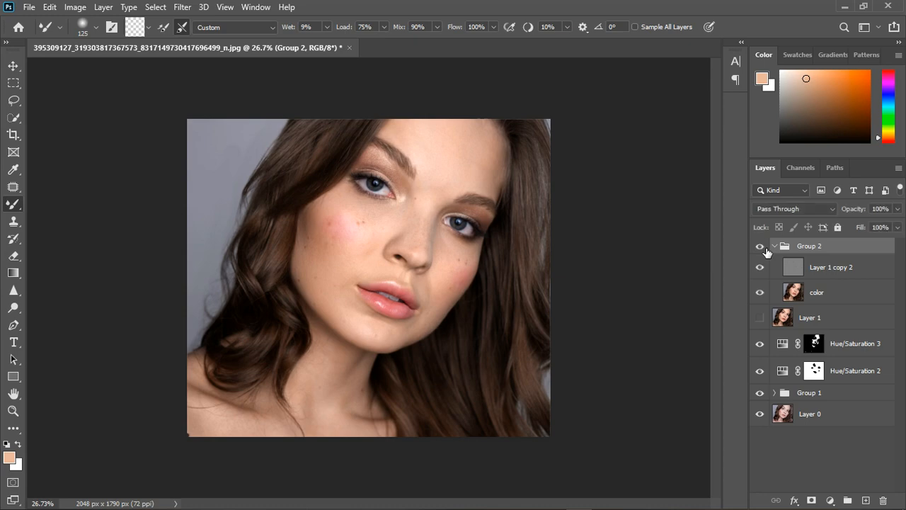
left_click(835, 295)
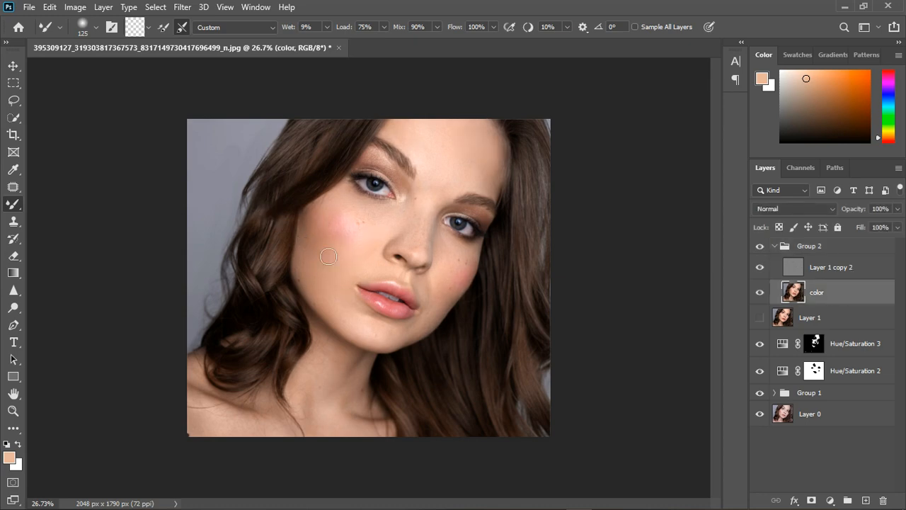
scroll(437, 174, "up", 1)
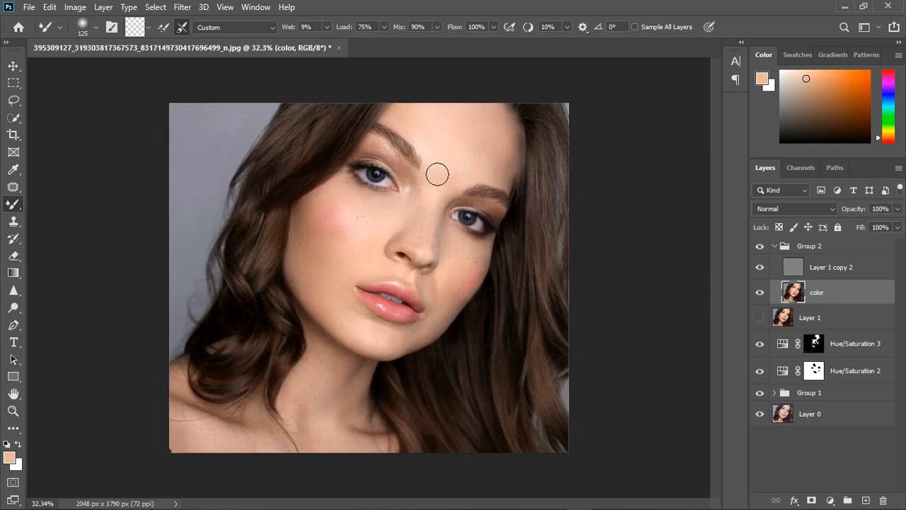
scroll(439, 176, "up", 3)
scroll(457, 234, "down", 3)
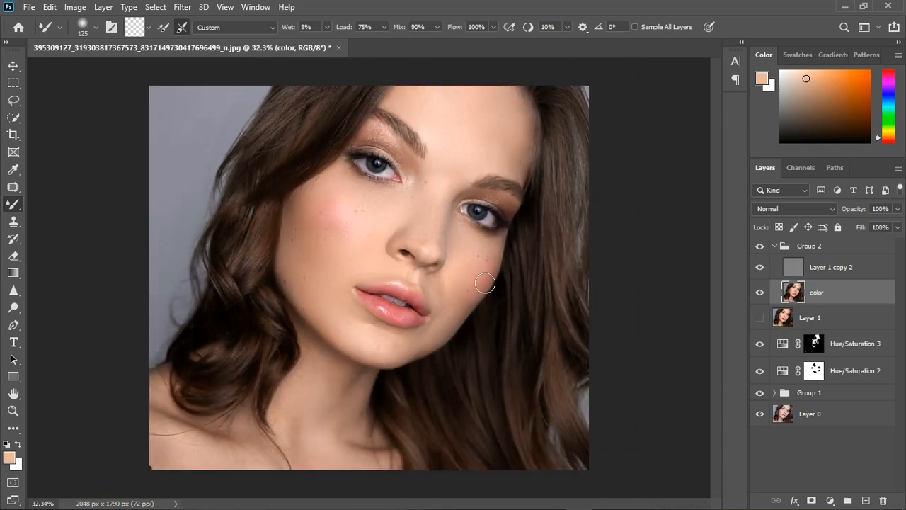
On Layer 1 copy 2, cover the cheek spots below the eye with clean skin texture using a size 45 Clone Stamp.
left_click(832, 270)
left_click(14, 223)
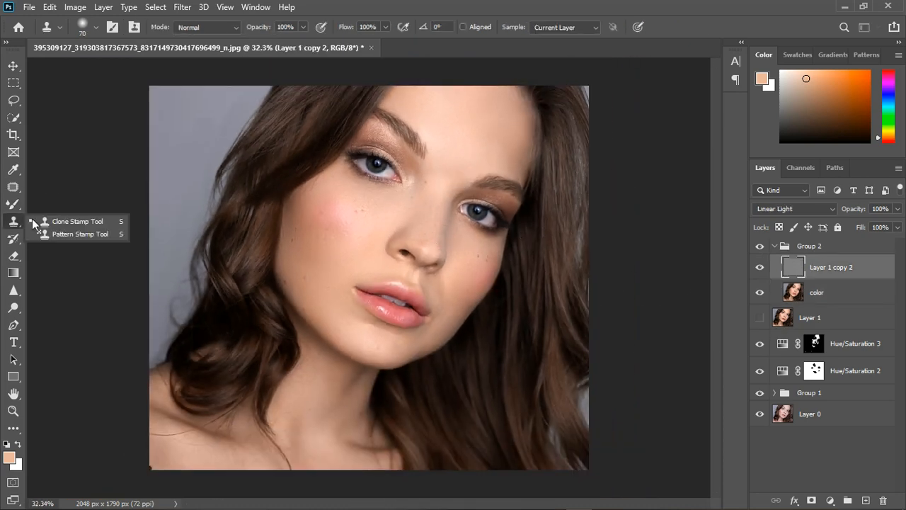
left_click(50, 223)
scroll(350, 217, "up", 4)
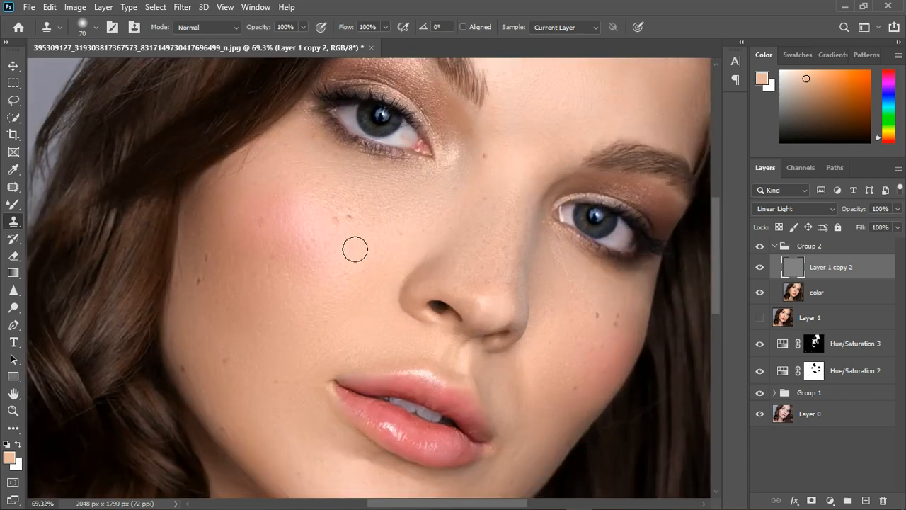
key("bracketleft")
key("bracketleft")
key("bracketleft")
key("alt")
left_click(363, 242, "alt")
left_click(352, 219)
left_click(271, 228)
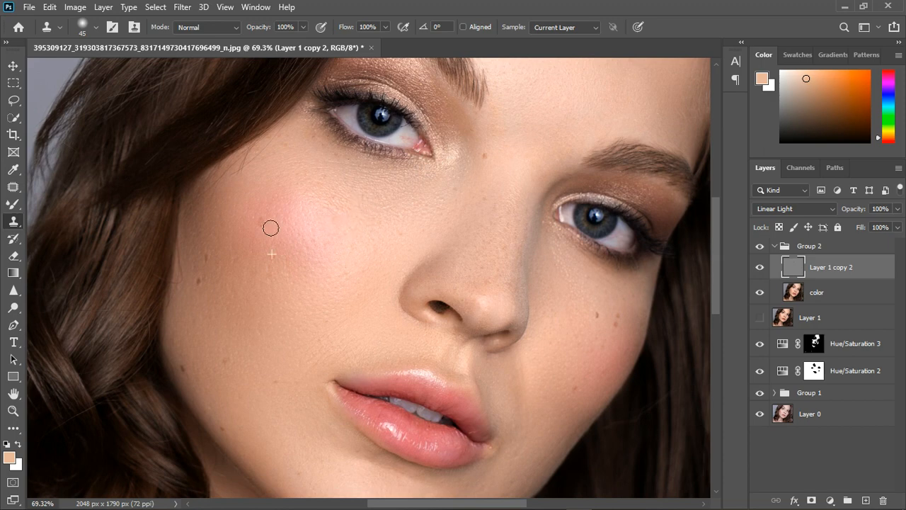
Clone clean skin texture over the moles on the lower cheek and jaw, and over those on the opposite cheek.
left_click(204, 292)
left_click(228, 363)
left_click(184, 369)
left_click(224, 431)
left_click(621, 325)
left_click(583, 388)
Clone clean skin texture over the marks on the nose bridge and the skin beneath the outer corner of the eye.
left_click(484, 154)
left_click(455, 206, "alt")
left_click(486, 205)
scroll(432, 252, "down", 3)
scroll(506, 93, "up", 2)
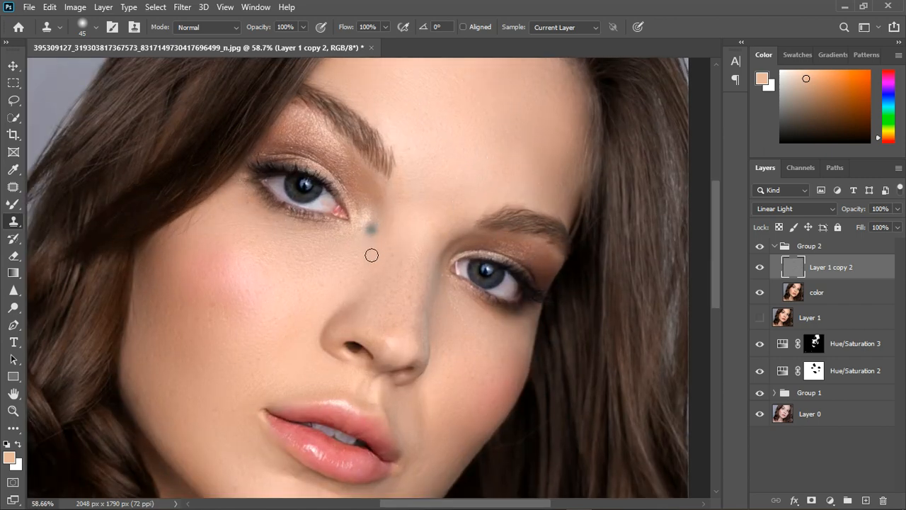
left_click(282, 258, "alt")
left_click(259, 212)
left_click(244, 210)
Clone clean cheek texture over the uneven skin between the nose and the corner of the mouth on Layer 1 copy 2.
scroll(334, 244, "down", 3)
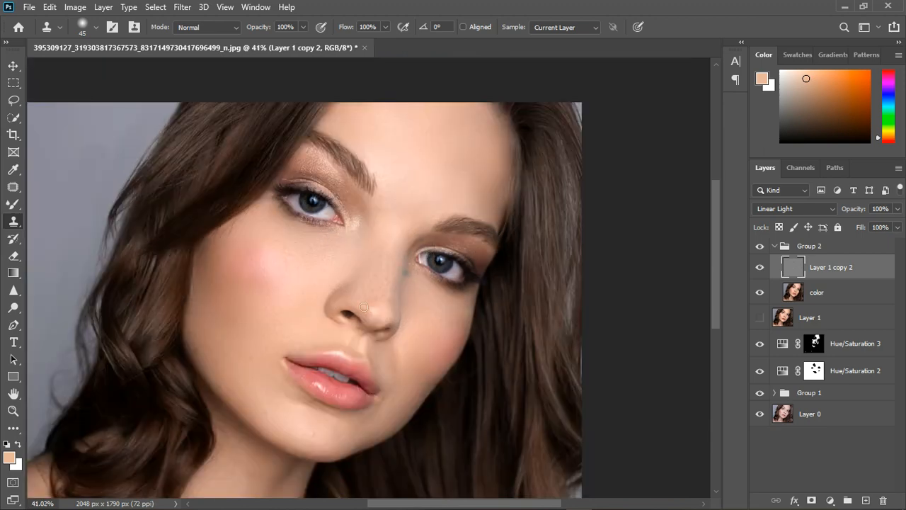
scroll(357, 354, "down", 2)
scroll(382, 349, "up", 6)
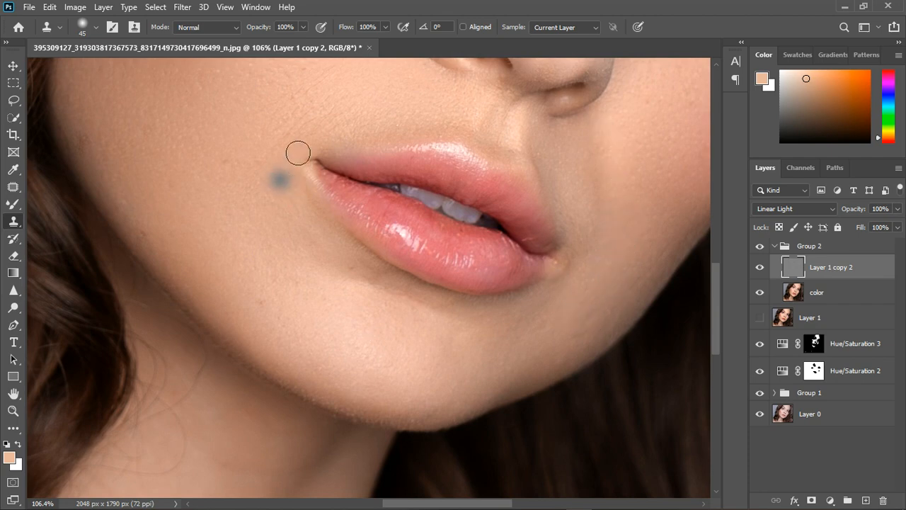
scroll(290, 198, "down", 3)
scroll(316, 125, "up", 5)
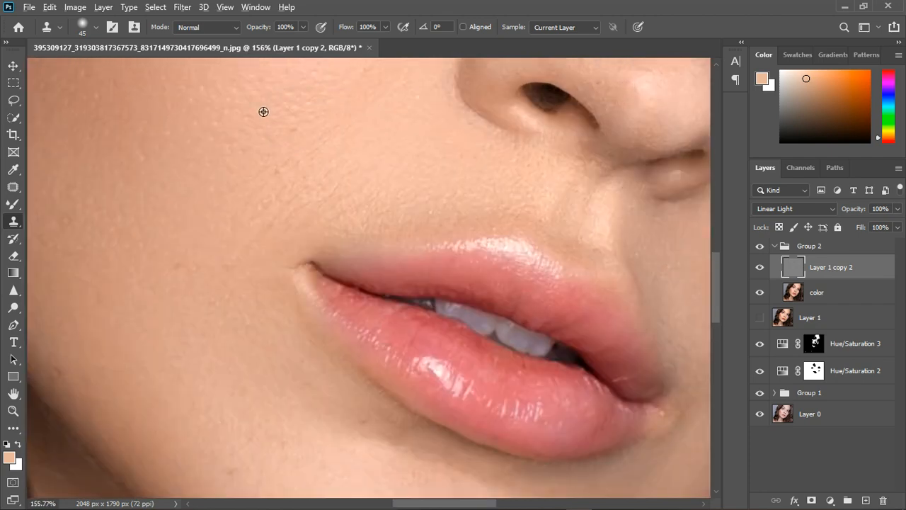
left_click(264, 111, "alt")
left_click_drag(337, 140, 288, 197)
mouse_move(354, 174)
left_mouse_down()
mouse_move(358, 186)
mouse_move(268, 244)
left_mouse_up()
left_click_drag(304, 239, 395, 200)
left_click_drag(259, 268, 246, 280)
Collapse Group 2 and stamp all visible layers into a new merged layer above it.
scroll(237, 262, "down", 5)
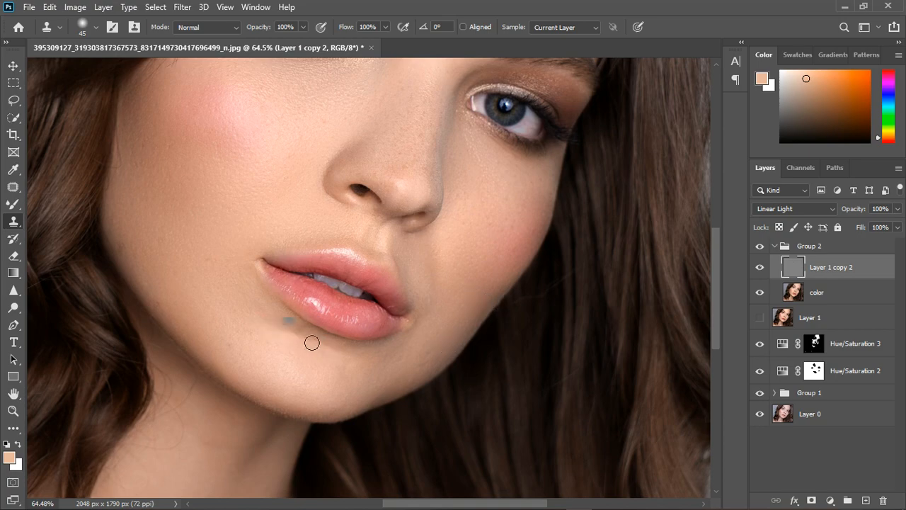
scroll(306, 365, "down", 3)
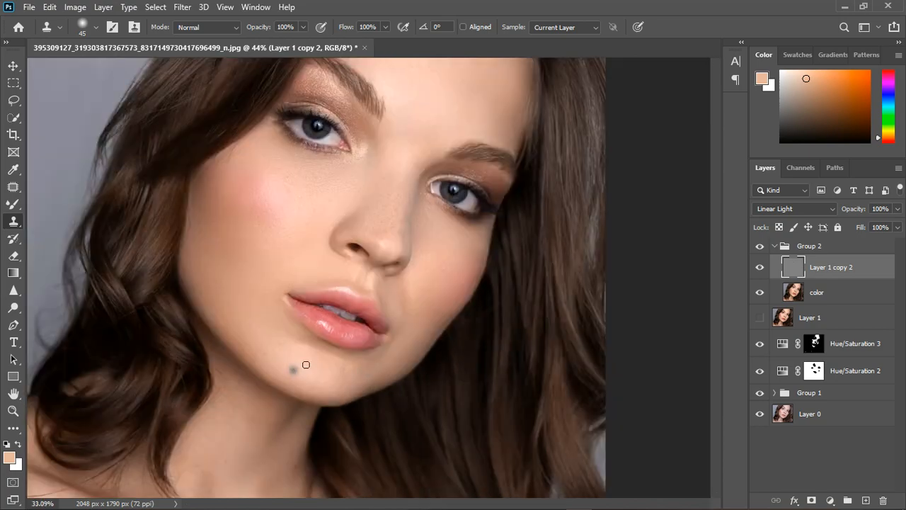
scroll(306, 365, "down", 1)
scroll(431, 162, "up", 4)
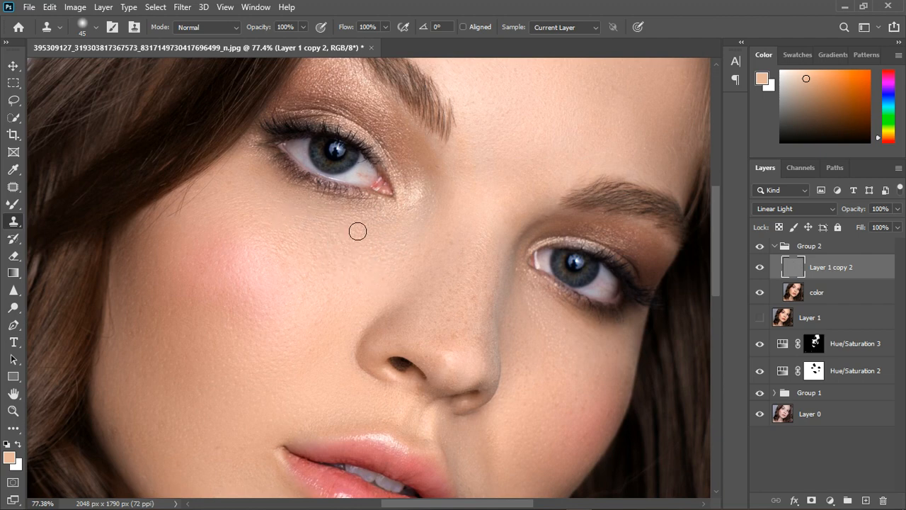
scroll(277, 276, "down", 1)
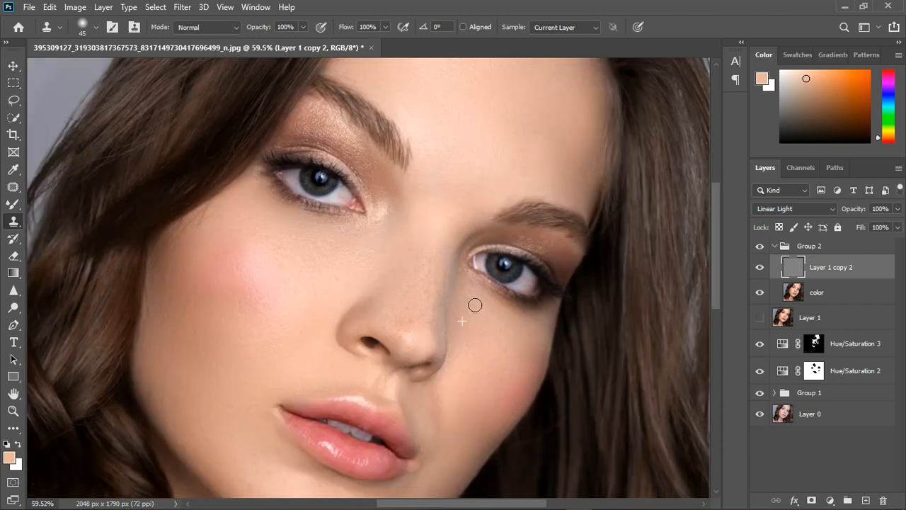
scroll(488, 312, "down", 2)
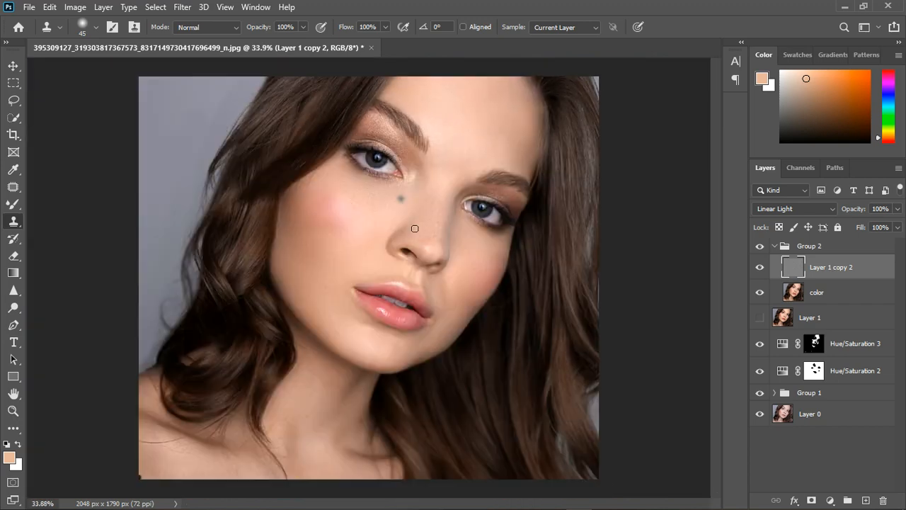
left_click(784, 245)
left_click(774, 245)
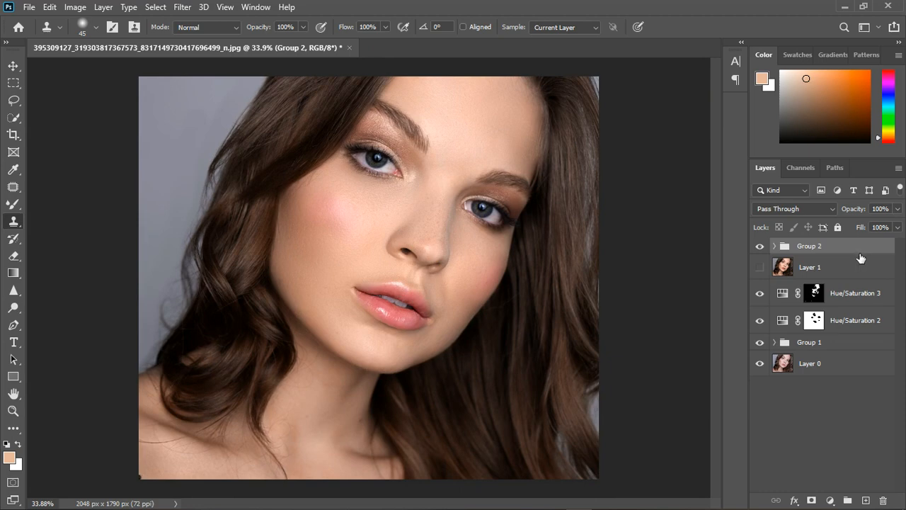
key("ctrl+shift+alt+e")
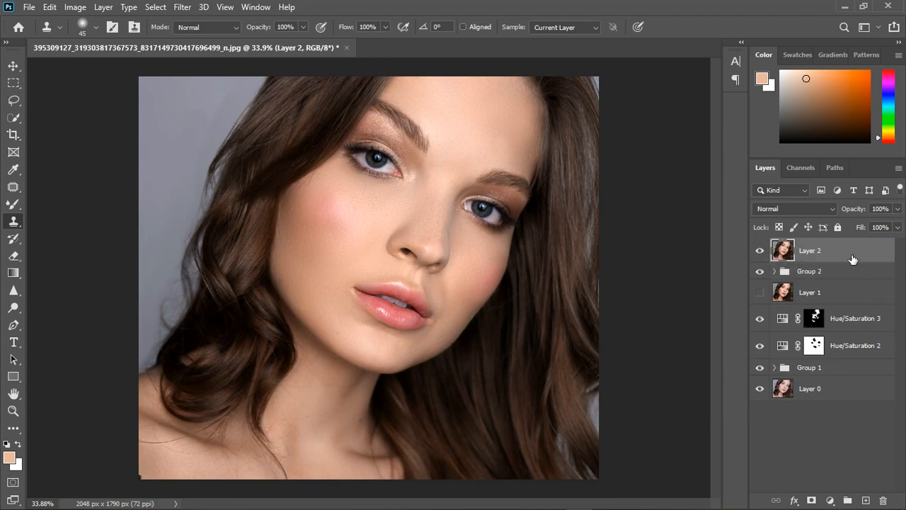
Open the merged layer in the Camera Raw Filter and activate the white balance sampler in the Basic adjustments.
left_click(183, 7)
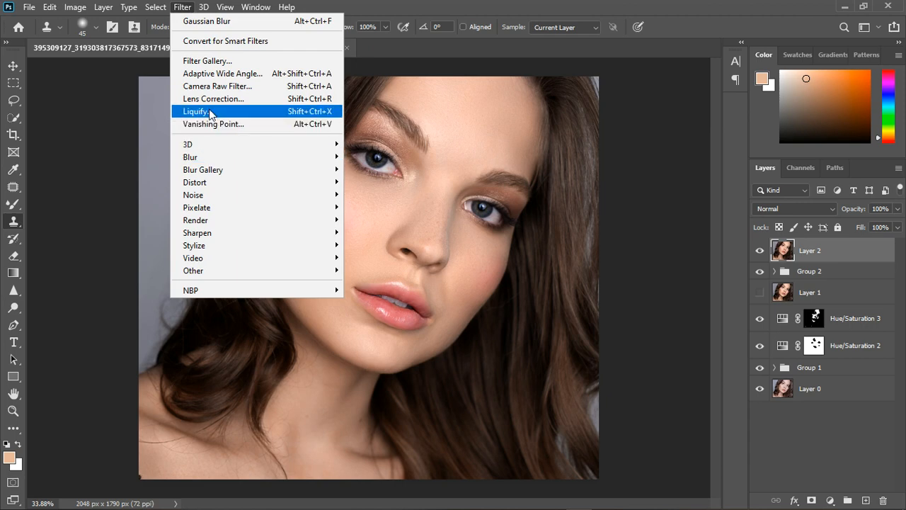
left_click(216, 91)
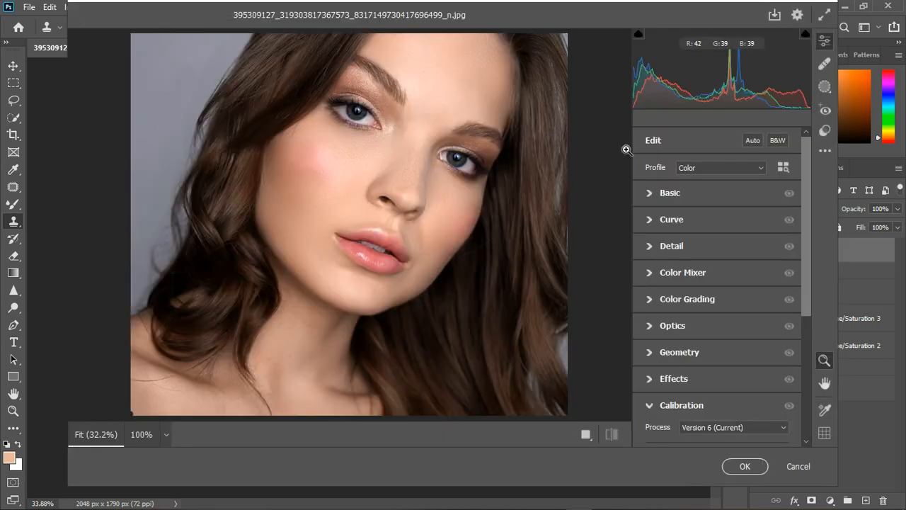
left_click(650, 192)
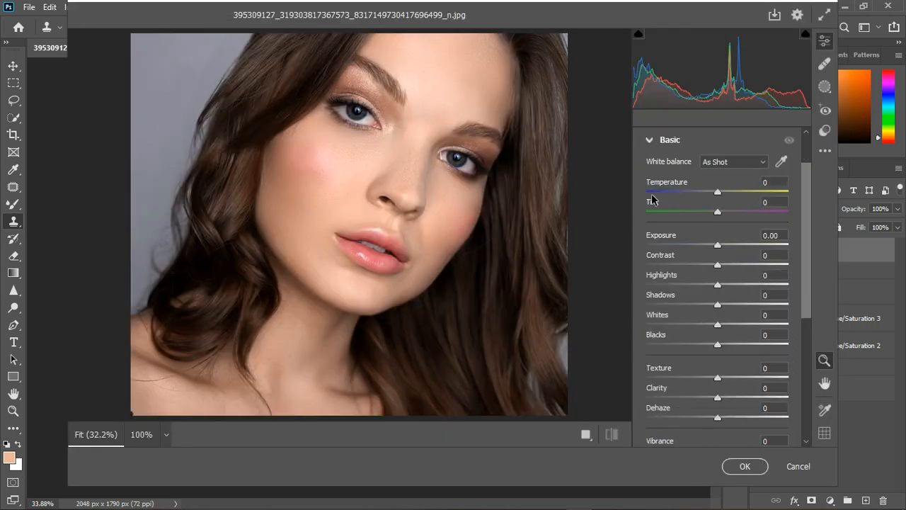
left_click(782, 163)
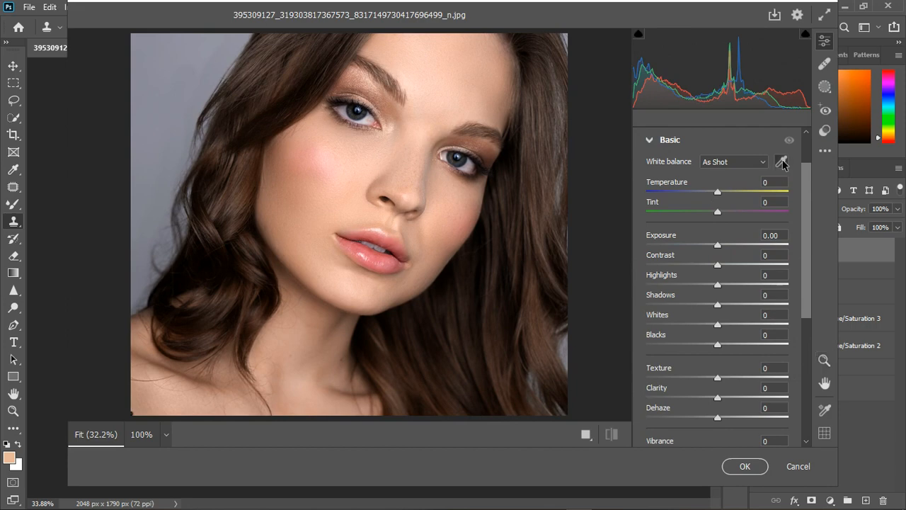
left_click(370, 128)
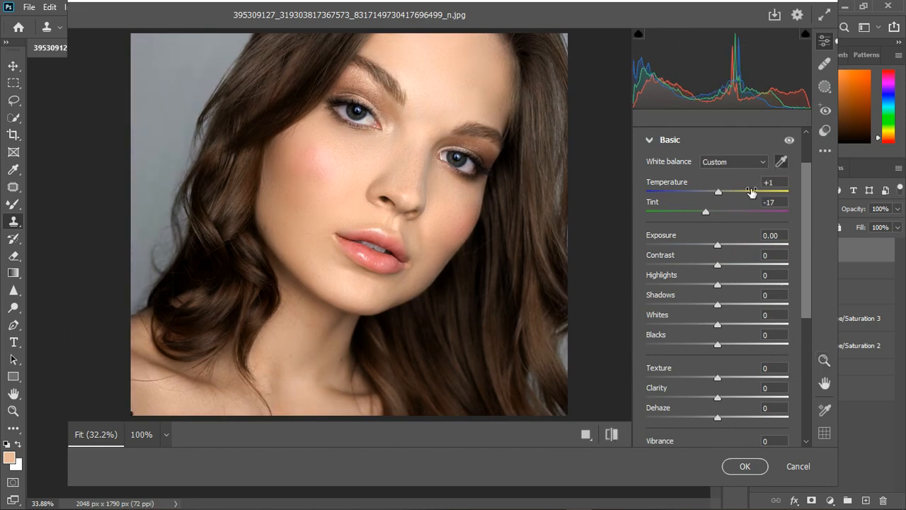
double_click(774, 167)
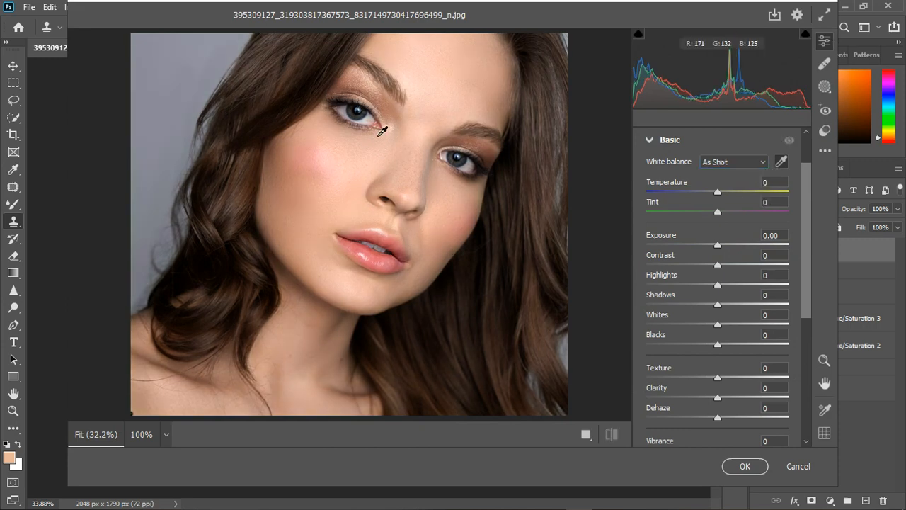
left_click(470, 174)
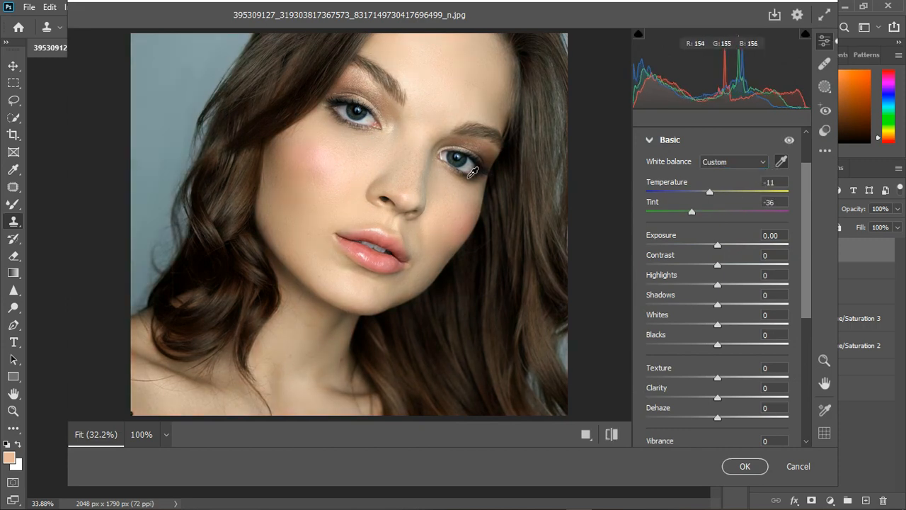
key("ctrl+z")
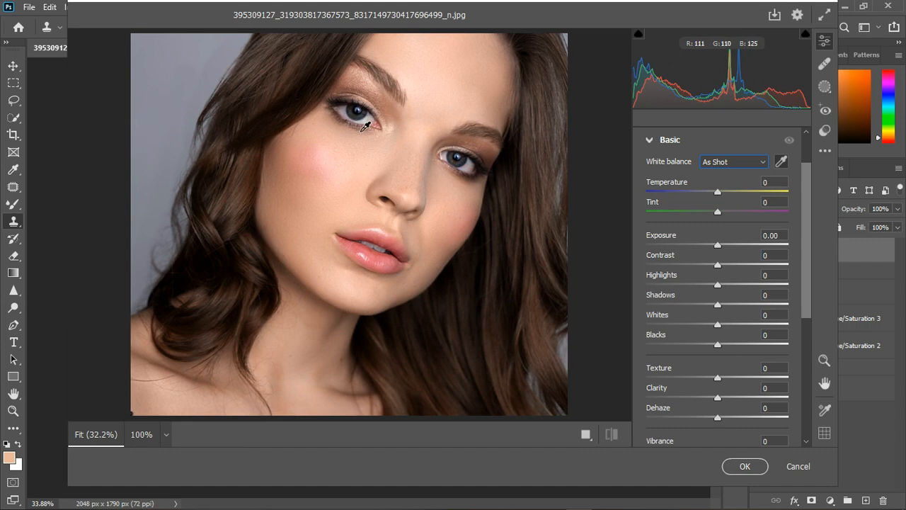
Sample the white of the eye for a custom white balance with Temperature +3, and set Tint to -9.
left_click(368, 126)
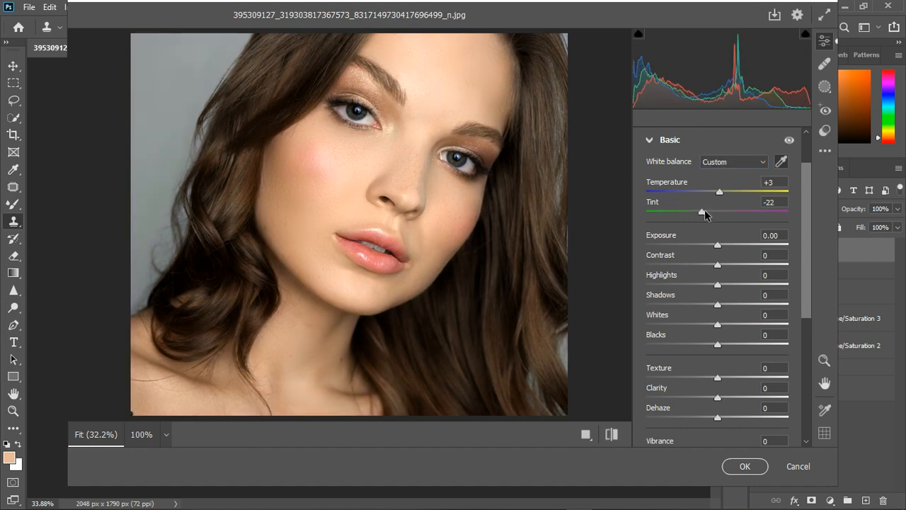
left_click_drag(705, 215, 714, 214)
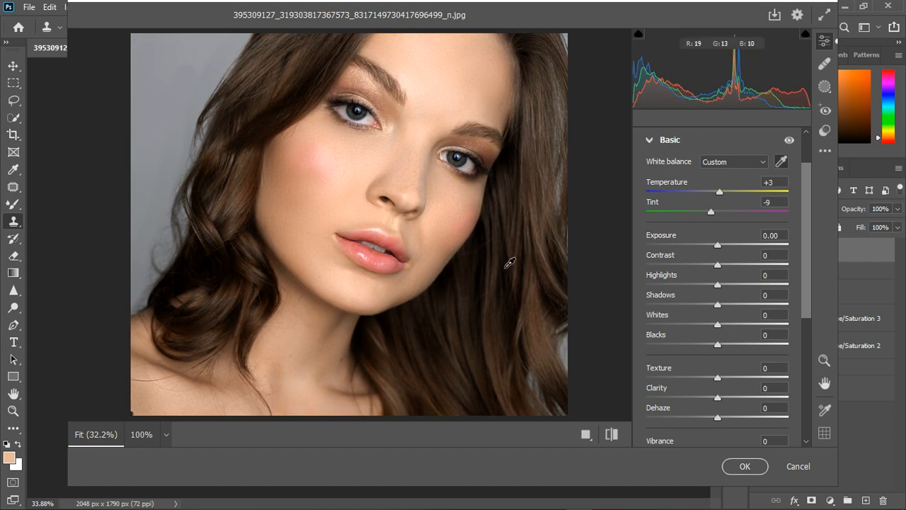
Set Highlights to +10, Shadows to -8, Whites to -19 and Blacks to -5, and raise Texture slightly.
left_click(730, 285)
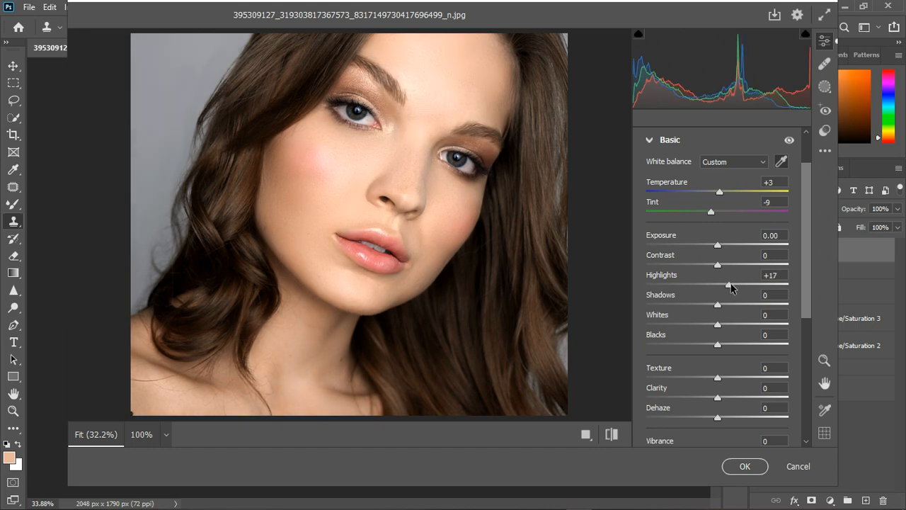
left_click_drag(729, 284, 724, 285)
left_click_drag(718, 324, 714, 345)
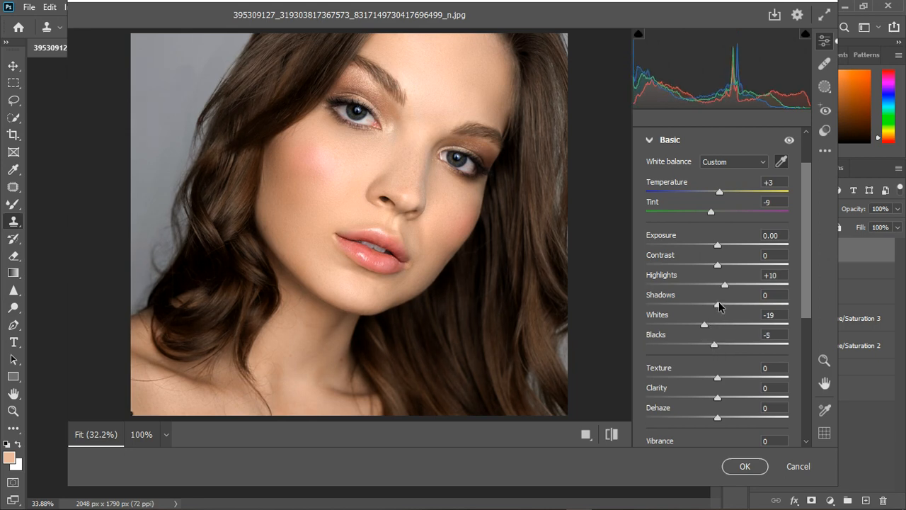
left_click_drag(720, 305, 714, 308)
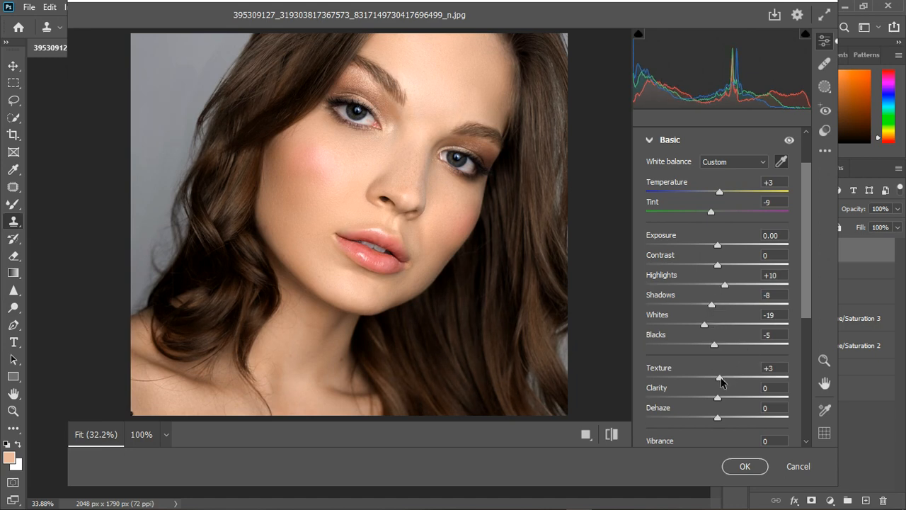
left_click_drag(720, 380, 722, 380)
left_click(650, 141)
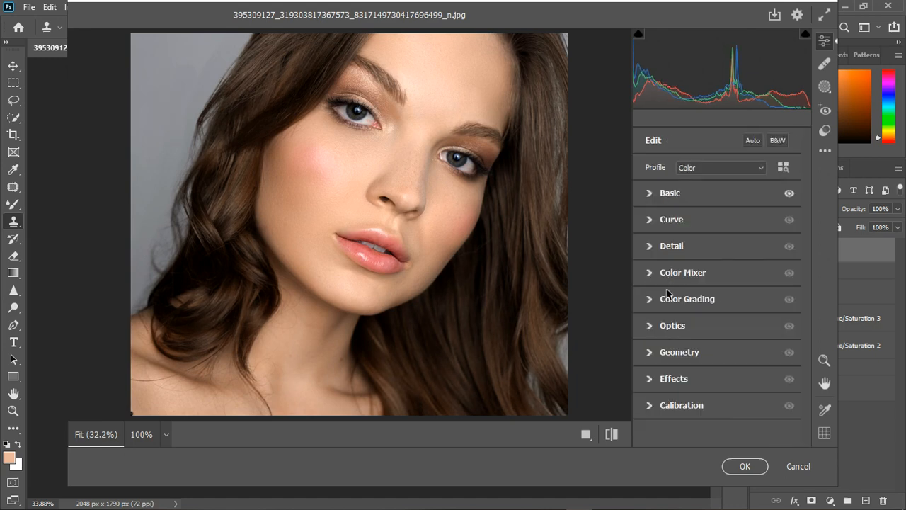
In the Color Mixer, set the hue of Reds to -30 and Oranges to -4, and shift Yellows toward orange.
left_click(652, 273)
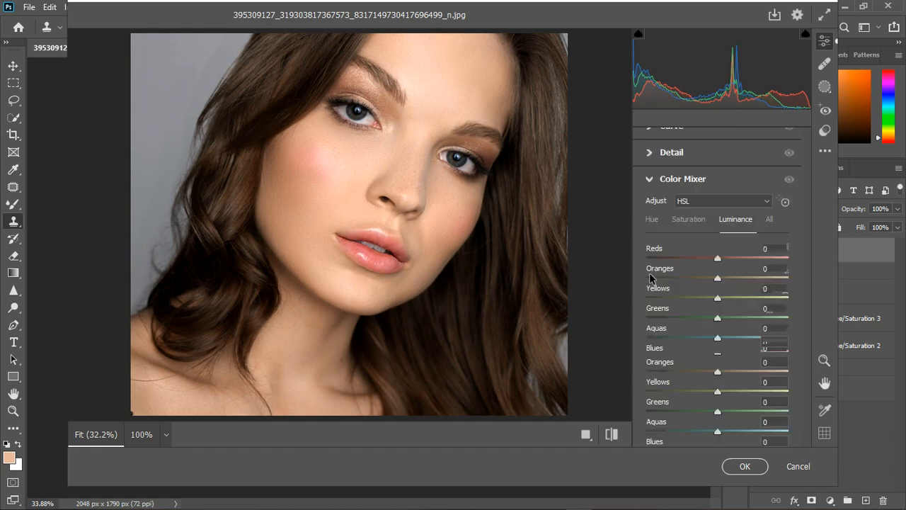
left_click(653, 218)
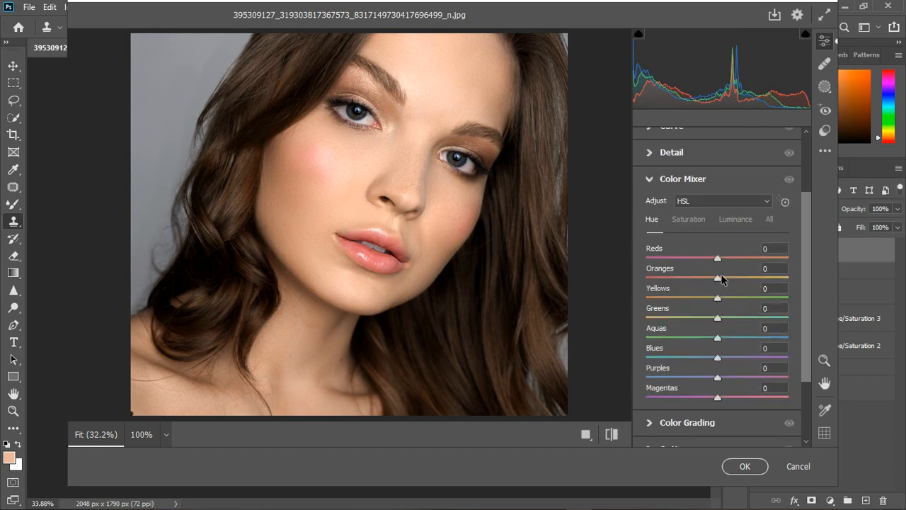
left_click_drag(717, 258, 697, 263)
mouse_move(718, 282)
left_mouse_down()
mouse_move(709, 282)
mouse_move(731, 282)
mouse_move(715, 285)
left_mouse_up()
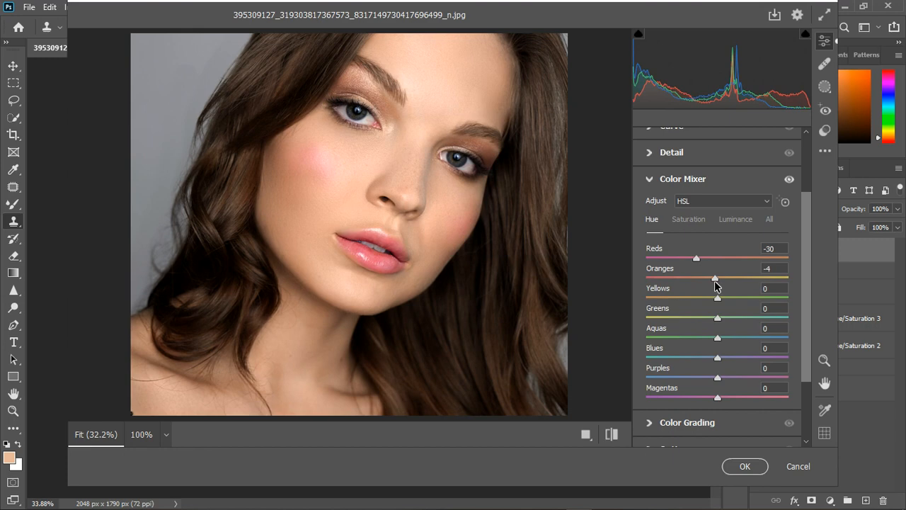
left_click_drag(717, 297, 698, 298)
Set the Color Mixer saturation to +11 for Reds, +15 for Oranges, +21 for Aquas and +13 for Blues.
left_click(702, 220)
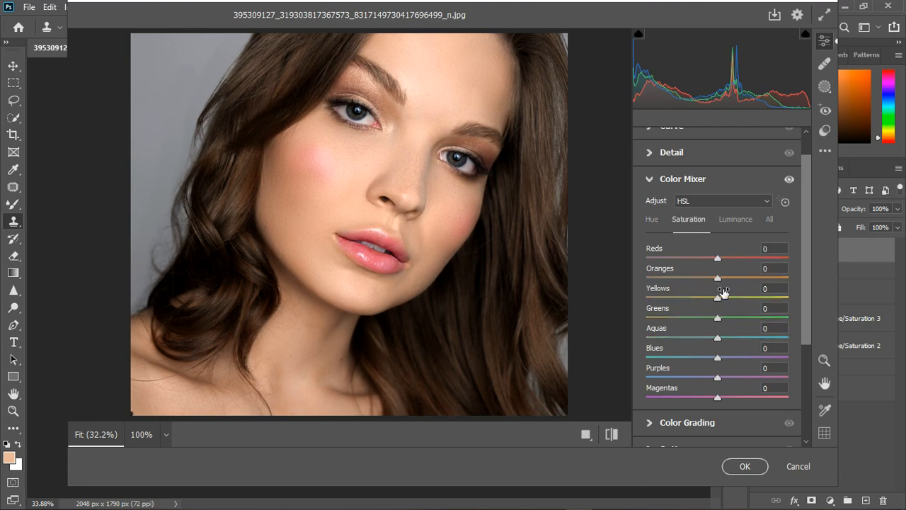
left_click_drag(719, 278, 734, 277)
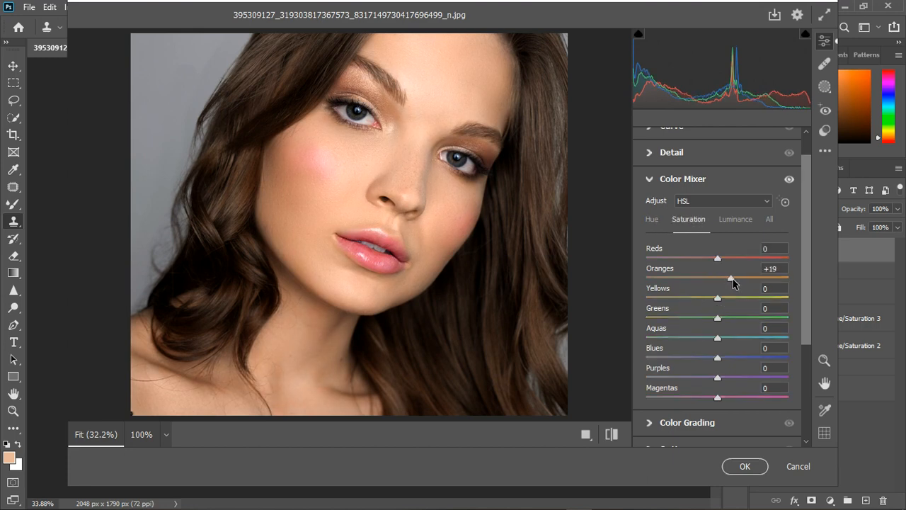
left_click_drag(734, 278, 728, 281)
left_click_drag(718, 357, 732, 338)
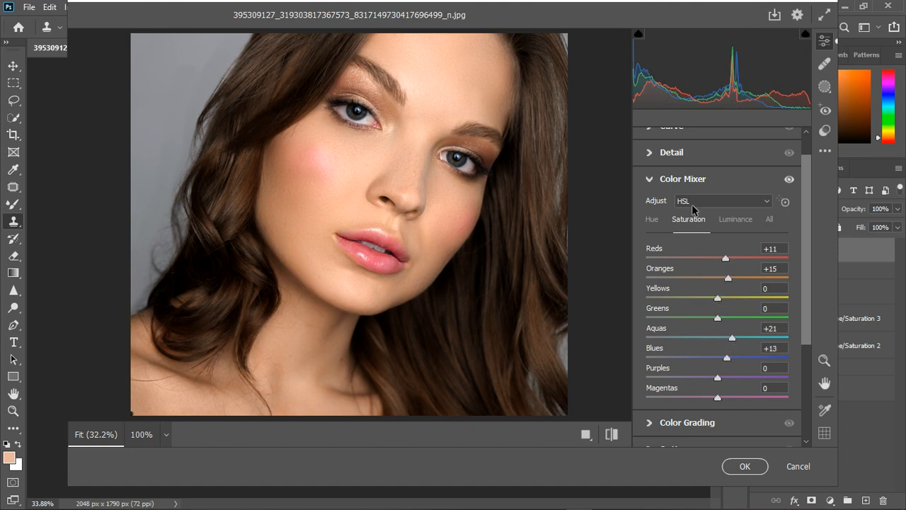
left_click(658, 180)
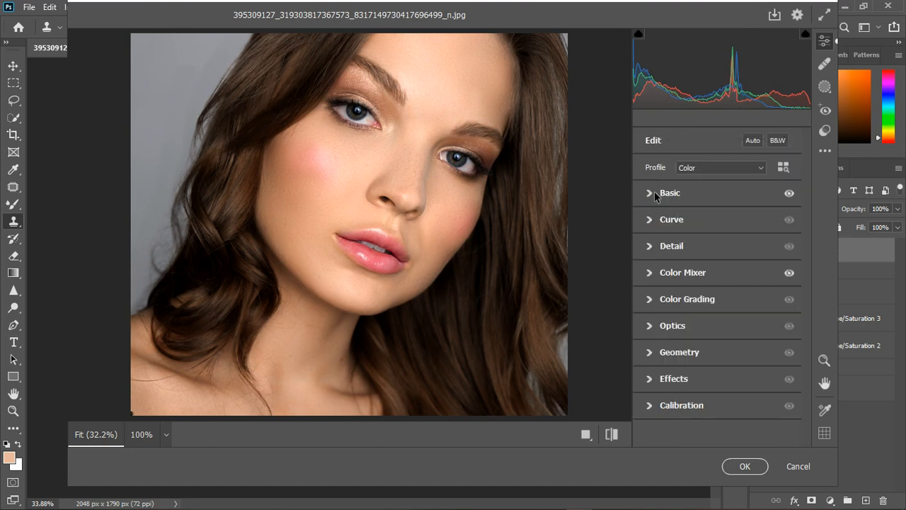
In Calibration, set the Red Primary hue to +12 and the Green Primary hue to +15, leaving the Blue Primary hue at 0.
left_click(654, 406)
left_click_drag(717, 294, 725, 295)
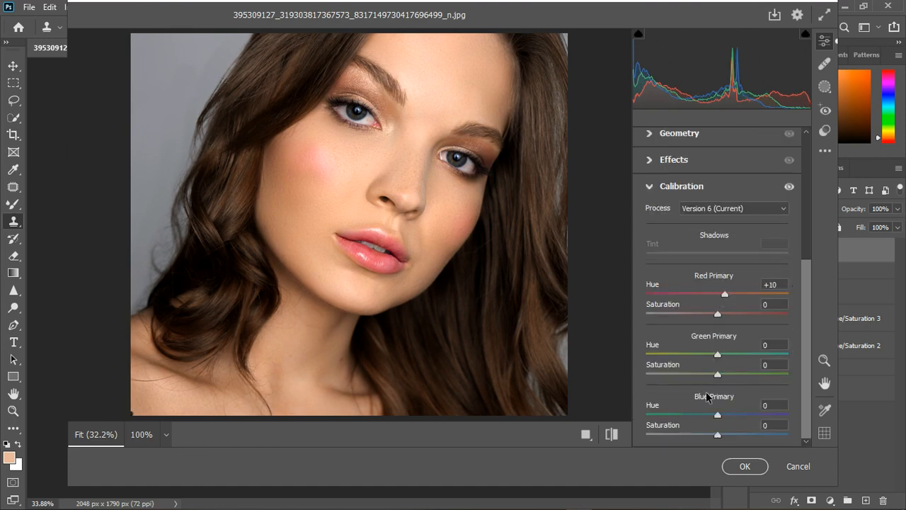
left_click_drag(716, 415, 709, 415)
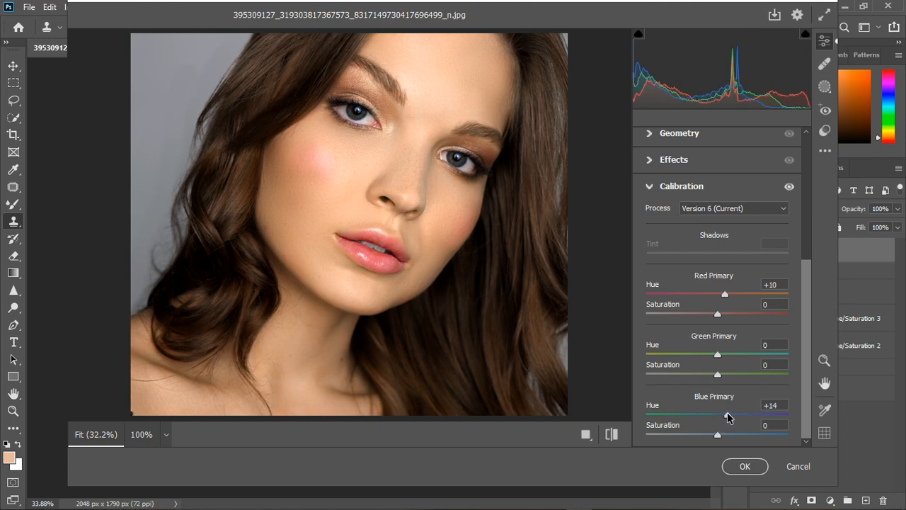
left_click_drag(727, 413, 715, 418)
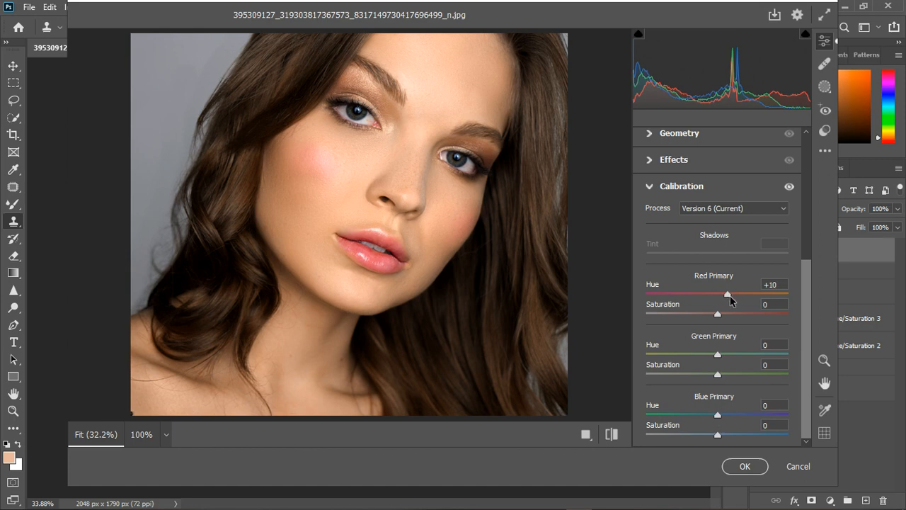
left_click_drag(731, 301, 729, 303)
mouse_move(717, 354)
left_mouse_down()
mouse_move(705, 354)
mouse_move(729, 355)
left_mouse_up()
Compare the portrait with and without the calibration, and apply the Camera Raw adjustments.
left_click(789, 187)
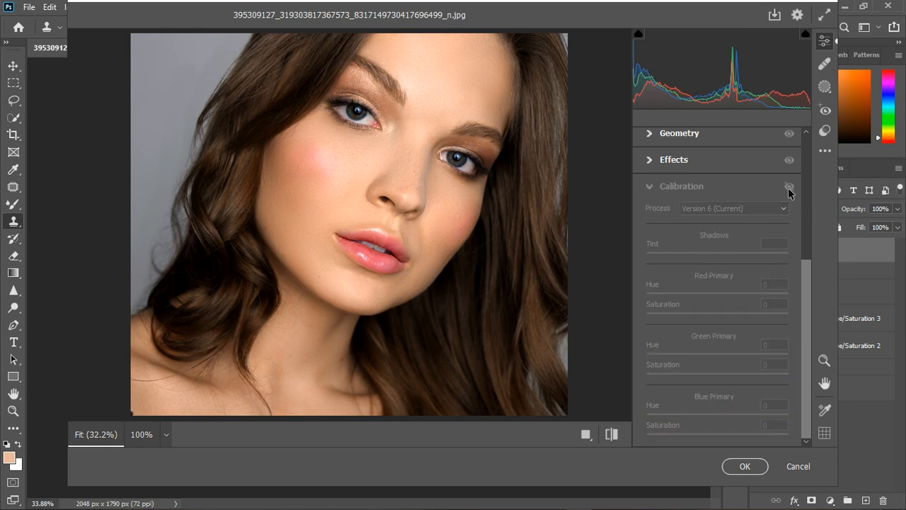
left_click(788, 187)
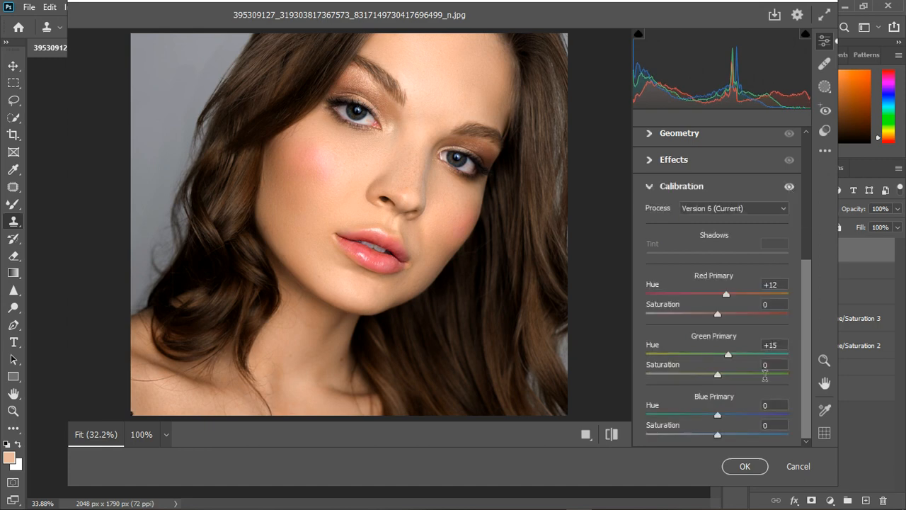
left_click(743, 465)
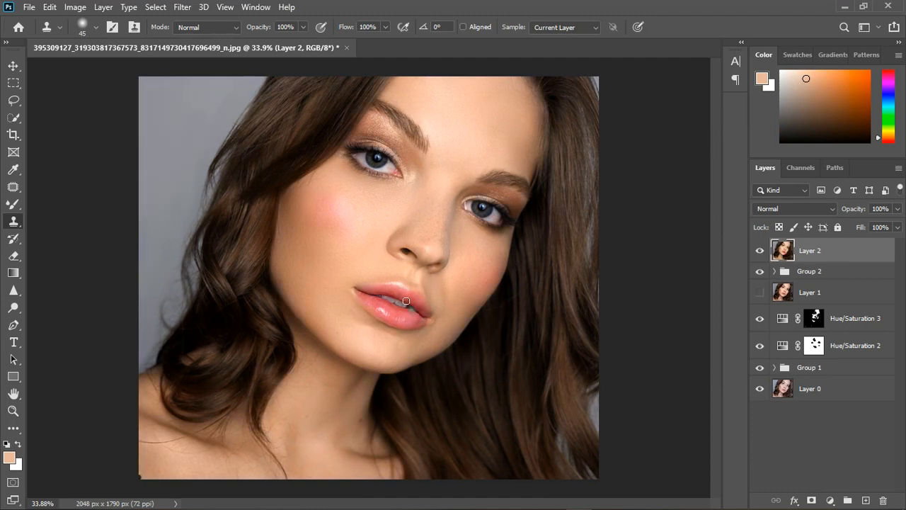
Hide Group 2, both Hue/Saturation layers and Group 1 beneath Layer 2.
scroll(358, 221, "down", 3)
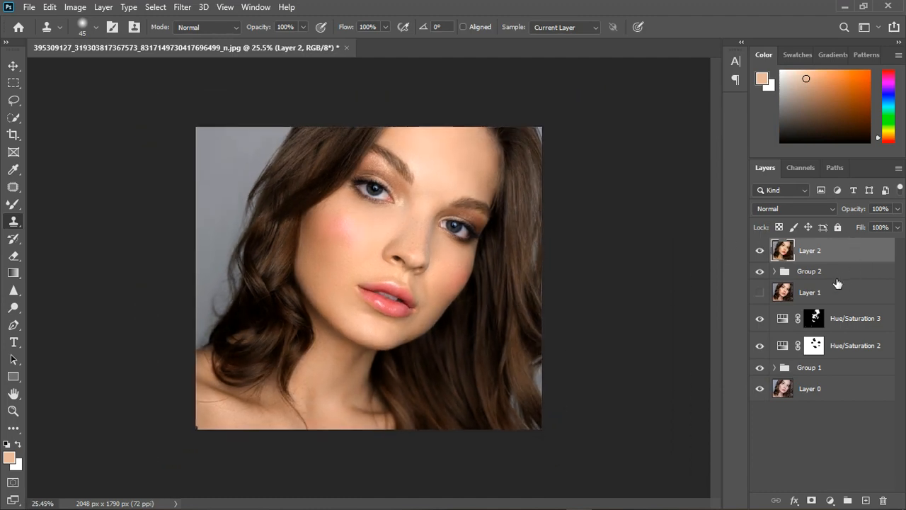
left_click(760, 272)
left_click(761, 318)
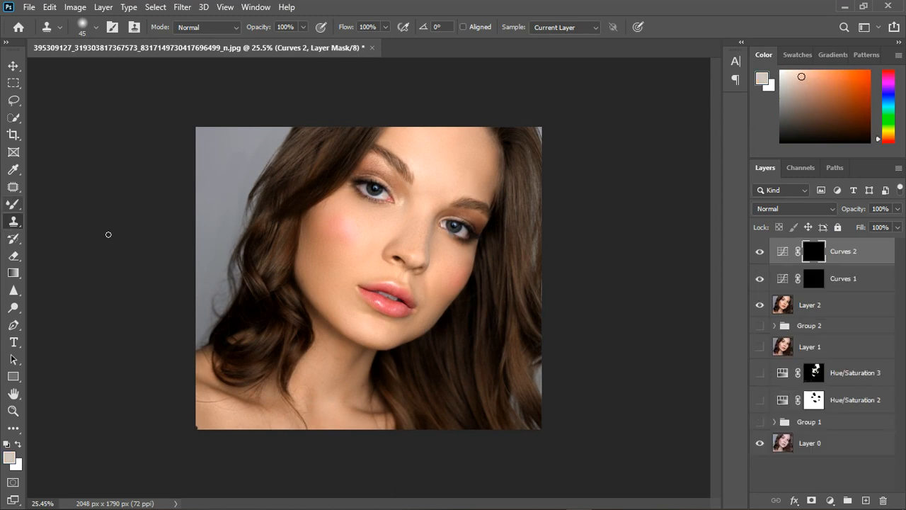
Review the brightening curve of Curves 2 and the darkening curve of Curves 1.
double_click(783, 252)
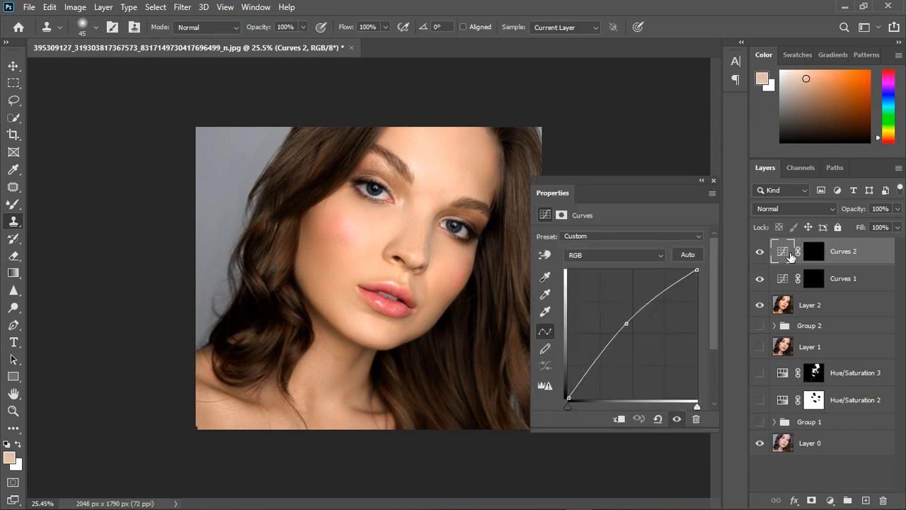
left_click(792, 280)
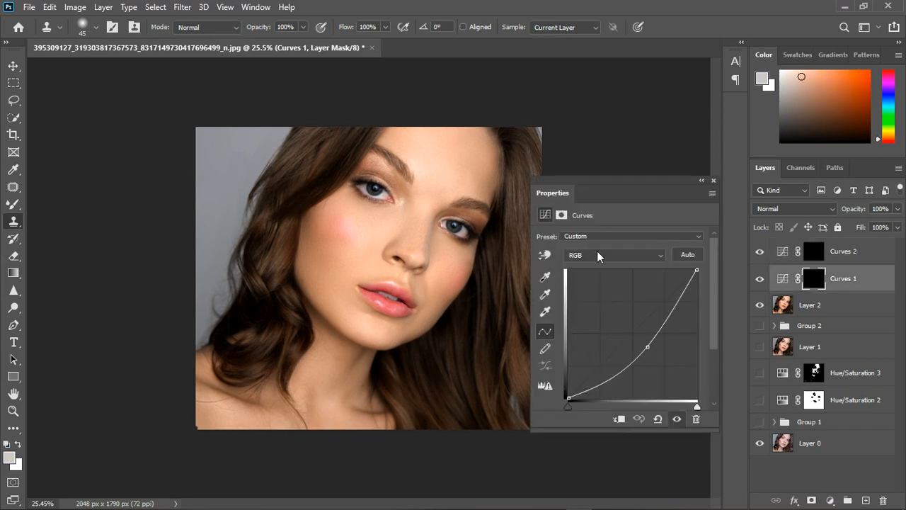
left_click(713, 180)
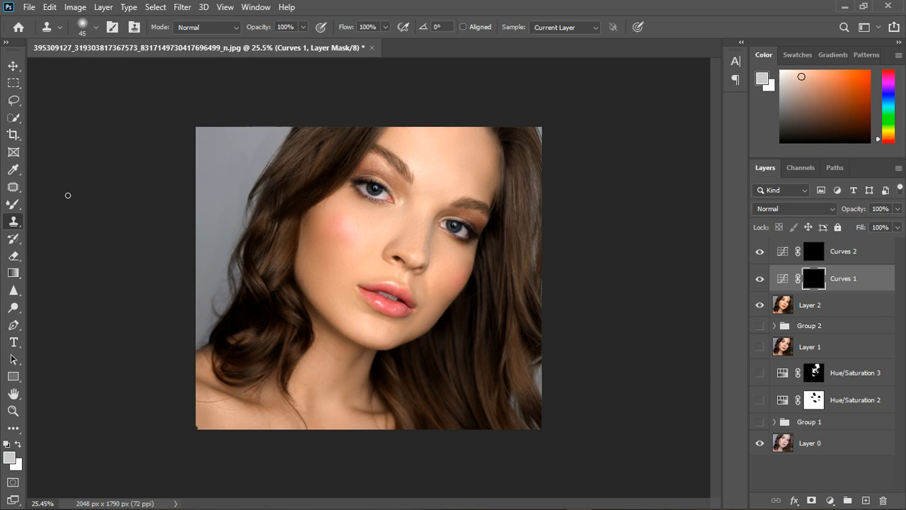
With the Brush at 13% flow, paint along the side of the nose on the Curves 1 mask to deepen its shadows.
left_click(13, 204)
key("shift+b")
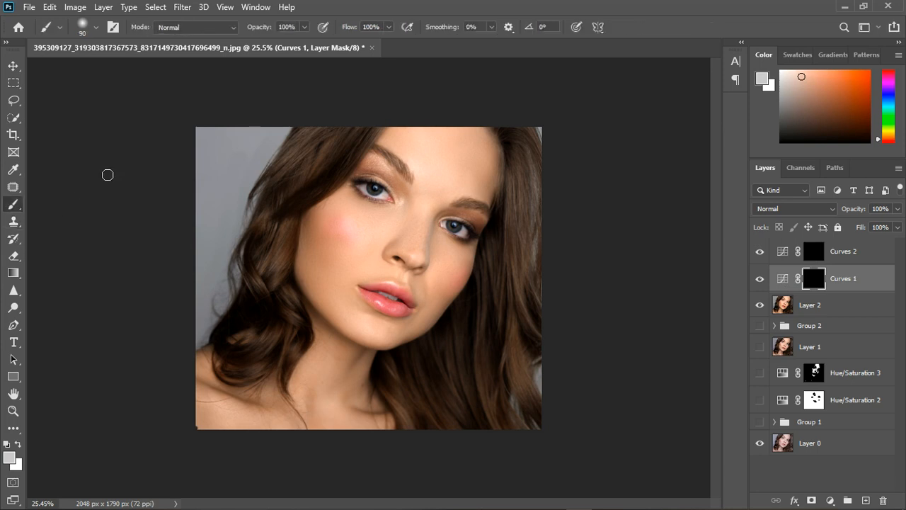
left_click(389, 27)
left_click_drag(337, 41, 336, 41)
scroll(457, 166, "up", 3)
scroll(467, 254, "down", 2)
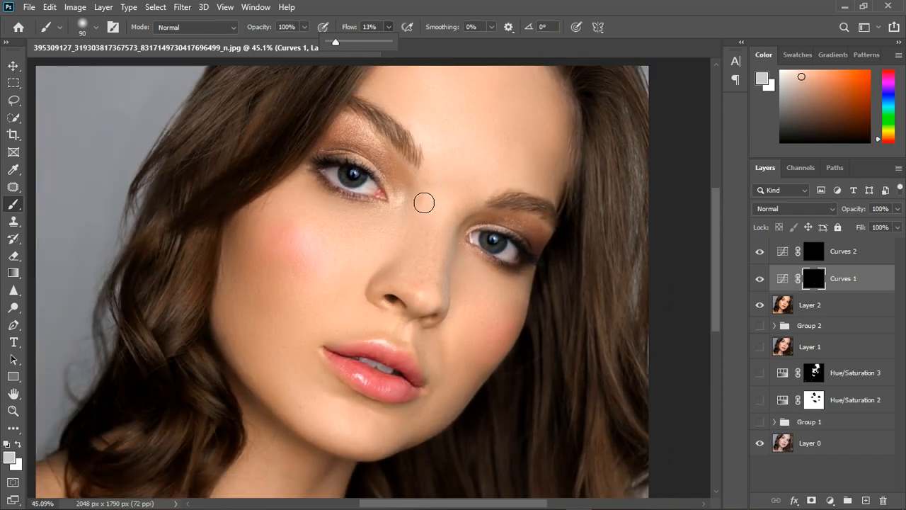
key("bracketleft")
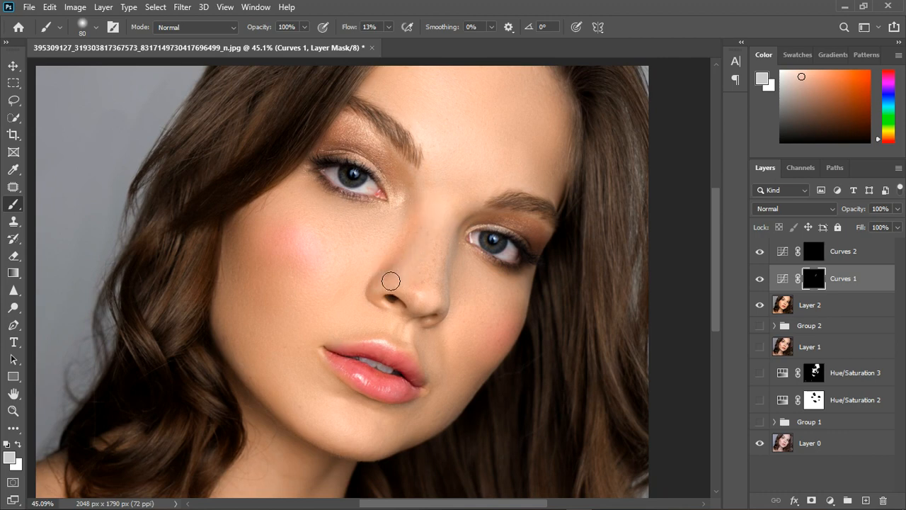
key("bracketleft")
key("bracketleft")
key("bracketleft")
key("bracketright")
key("bracketright")
key("bracketright")
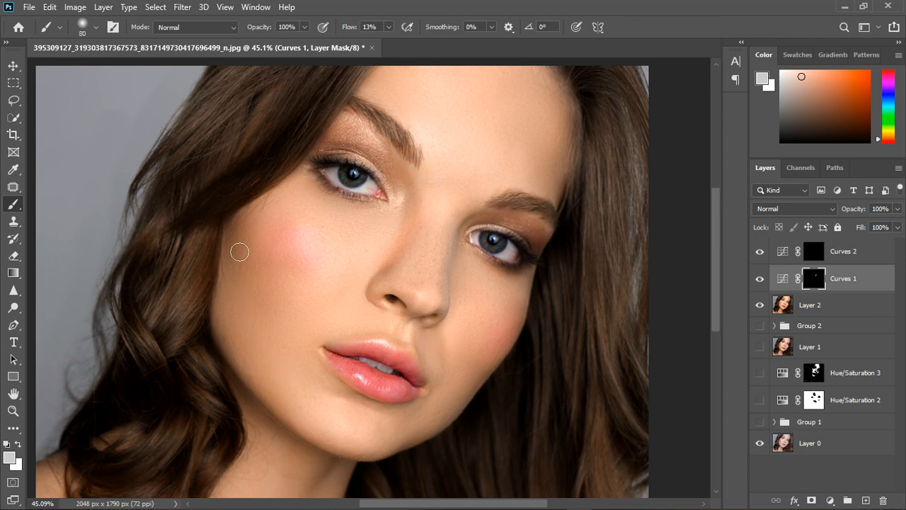
Paint along the jawline and face contours on the Curves 1 mask to darken them, with brush sizes of 125 and 90.
key("bracketright")
key("bracketright")
key("bracketright")
mouse_move(282, 382)
left_mouse_down()
mouse_move(300, 404)
mouse_move(367, 424)
left_mouse_up()
scroll(328, 267, "down", 4)
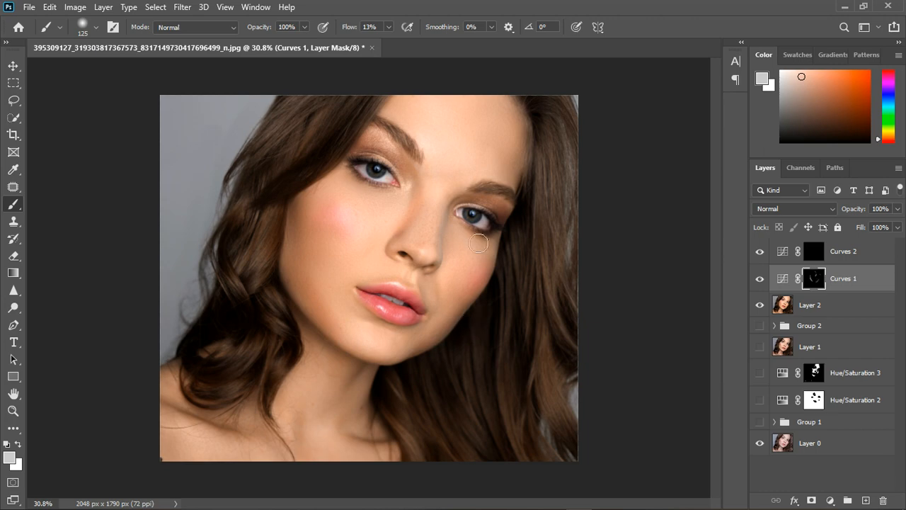
key("bracketleft")
key("bracketleft")
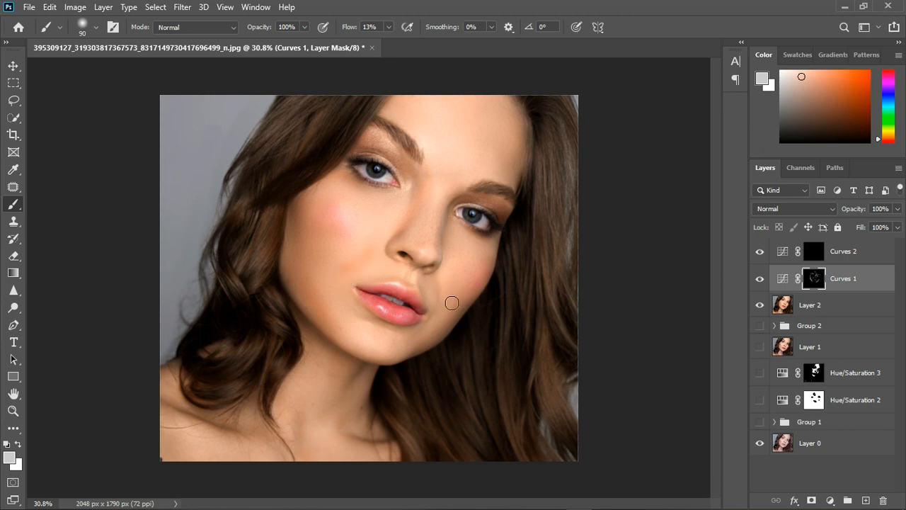
Paint the facial highlights in white on the Curves 2 mask, and compare the portrait with and without that layer.
left_click(811, 253)
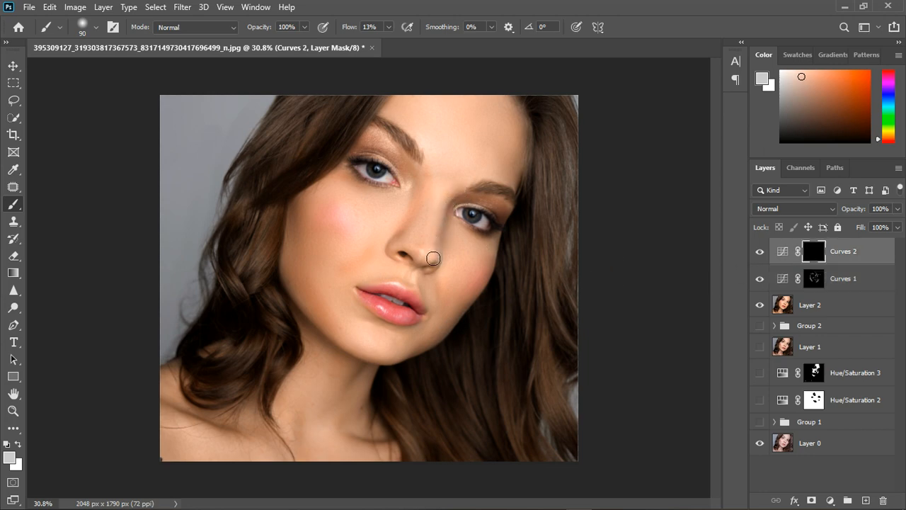
left_click(9, 445)
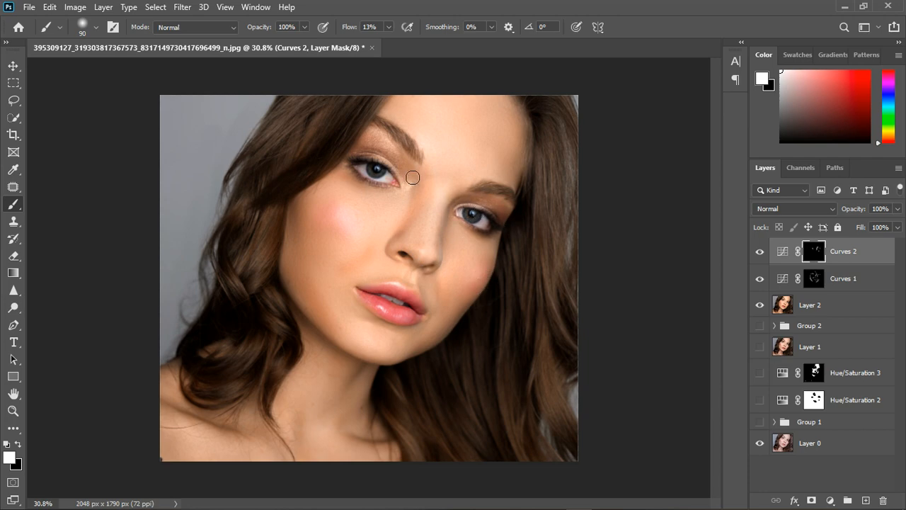
left_click(766, 252)
left_click(766, 253)
left_click(766, 252)
left_click(766, 252)
Group Curves 1 and Curves 2, set the group's opacity to 74%, and compare the portrait with and without it.
left_click(853, 281, "shift")
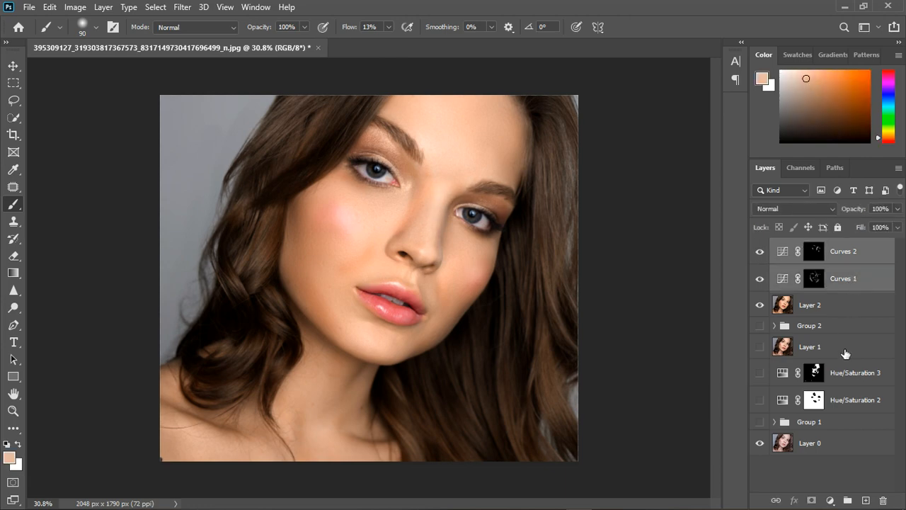
left_click(847, 500)
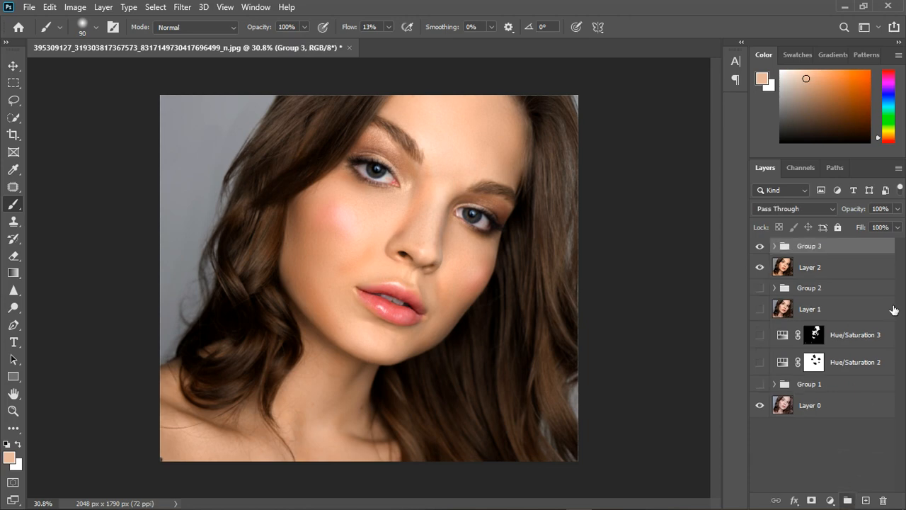
left_click(897, 208)
left_click_drag(897, 227, 889, 229)
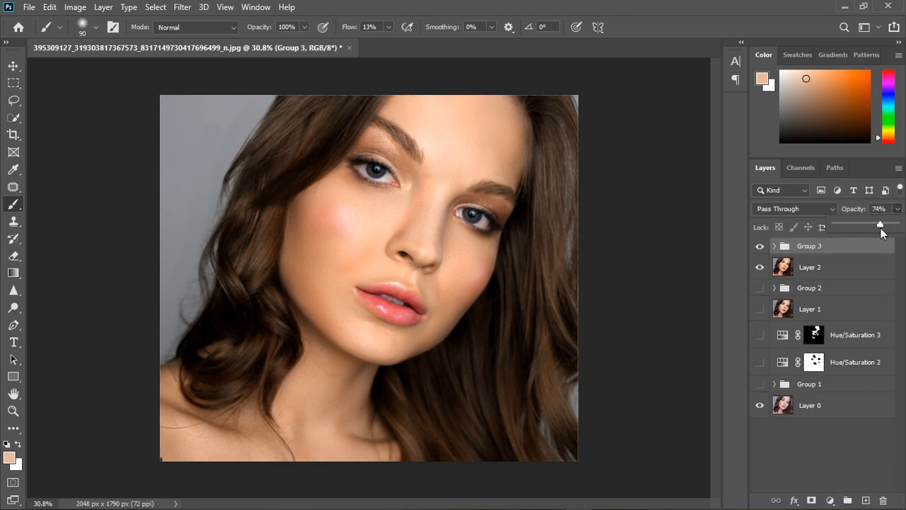
scroll(493, 249, "down", 1)
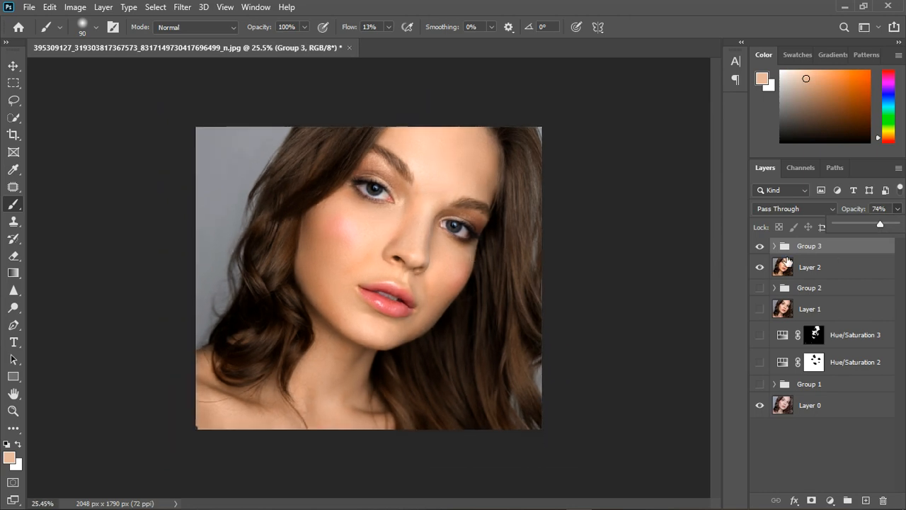
left_click(761, 247)
left_click(764, 248)
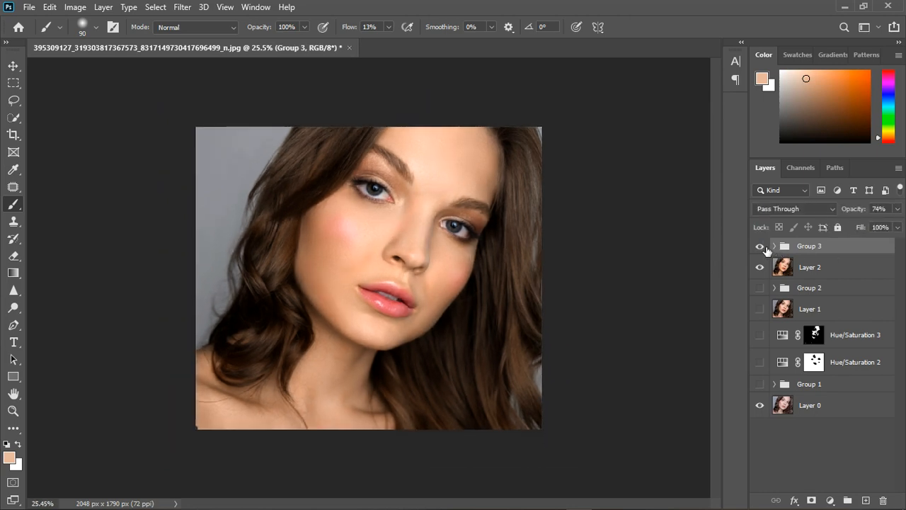
Add a Color Balance layer above the group and set its highlights to Cyan-Red +6, Magenta-Green 0 and Yellow-Blue +7.
scroll(314, 277, "down", 1)
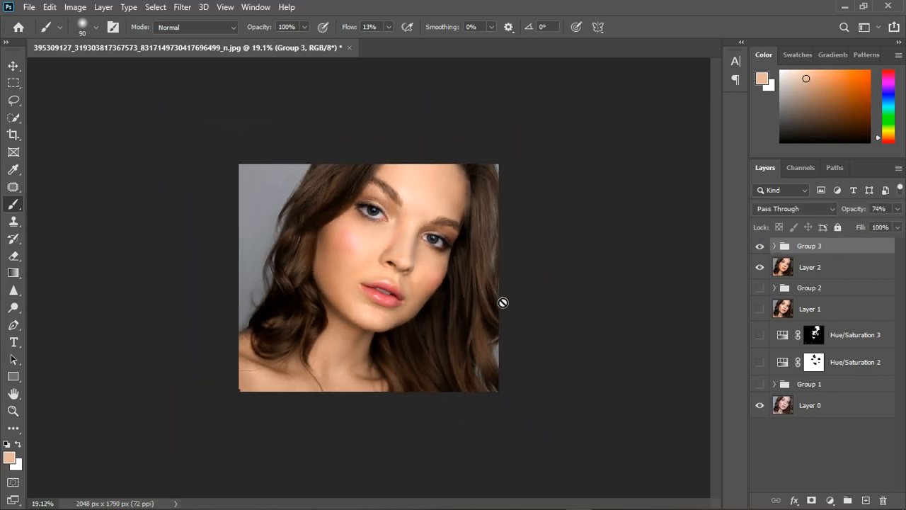
left_click(831, 500)
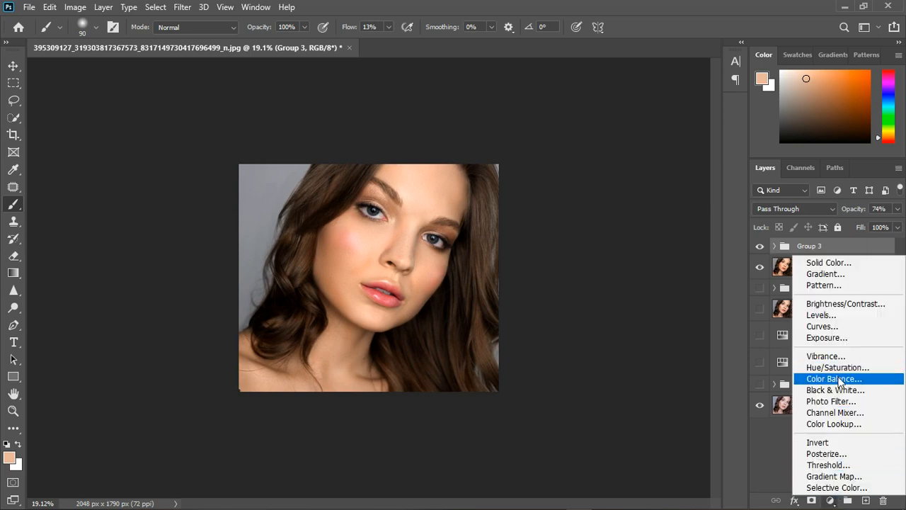
left_click(836, 379)
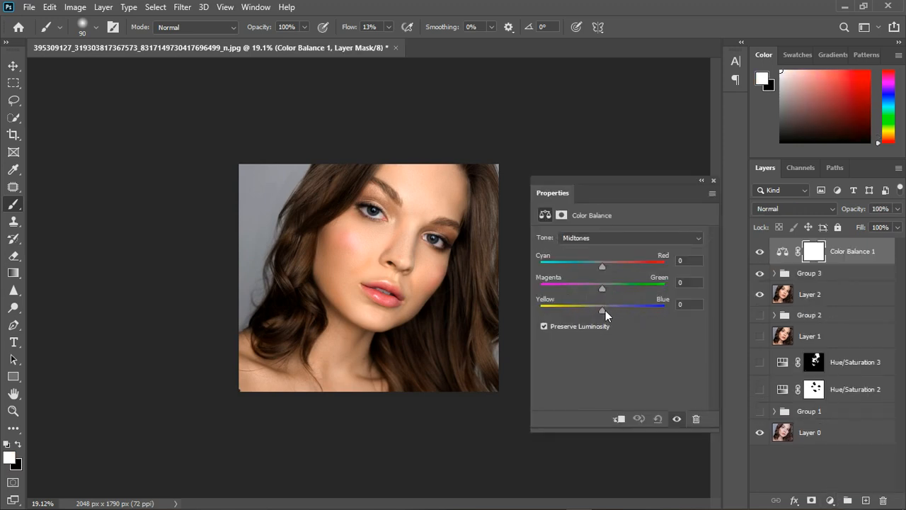
left_click(600, 239)
left_click(605, 266)
left_click_drag(604, 267, 606, 266)
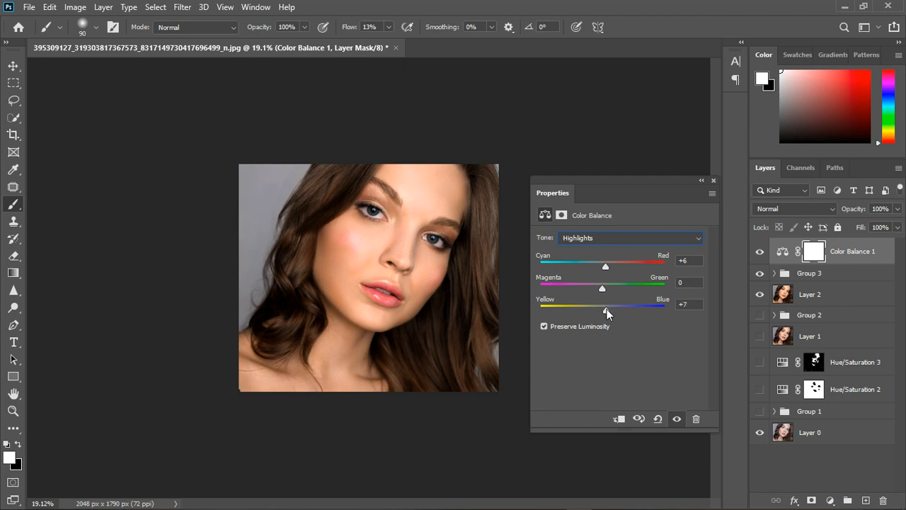
left_click_drag(596, 288, 605, 290)
left_click(672, 281)
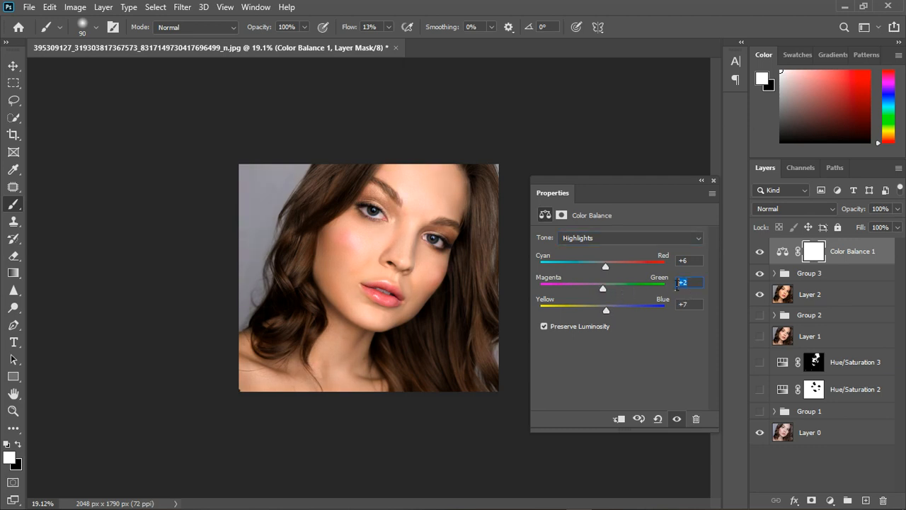
type("0")
Set the Color Balance midtones to Magenta-Green -2 and Yellow-Blue -4, and adjust Cyan-Red.
left_click(630, 239)
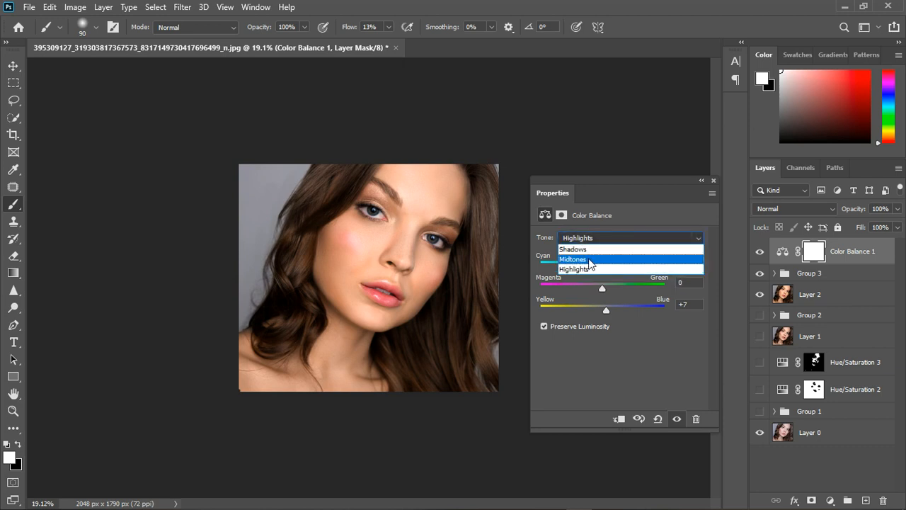
left_click(616, 259)
mouse_move(601, 307)
left_mouse_down()
mouse_move(609, 309)
mouse_move(600, 311)
left_mouse_up()
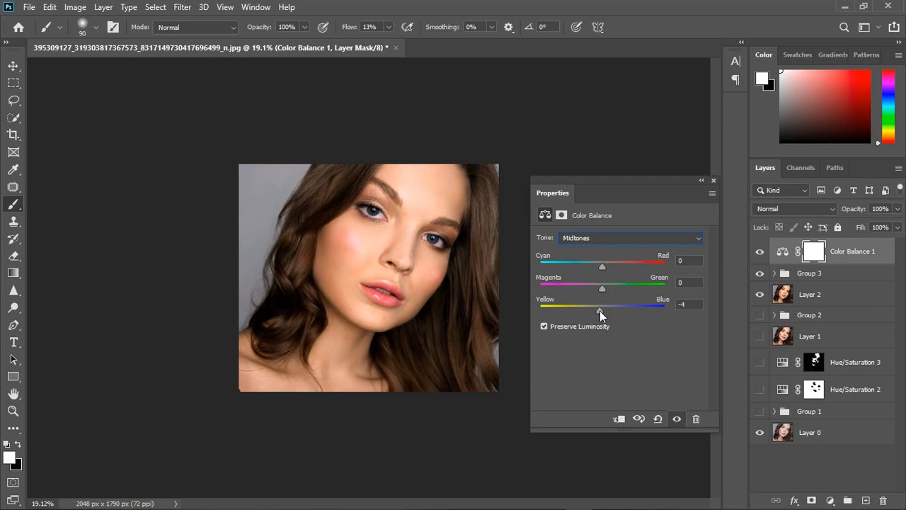
left_click_drag(603, 265, 602, 292)
Fine-tune the Color Balance shadows on the Yellow-Blue, Magenta-Green and Cyan-Red axes.
left_click(601, 238)
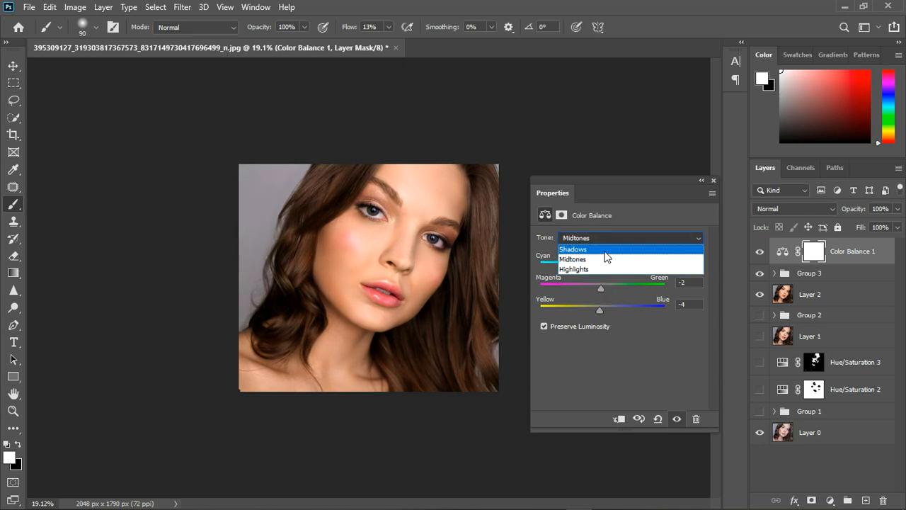
left_click(604, 246)
left_click_drag(602, 309, 607, 307)
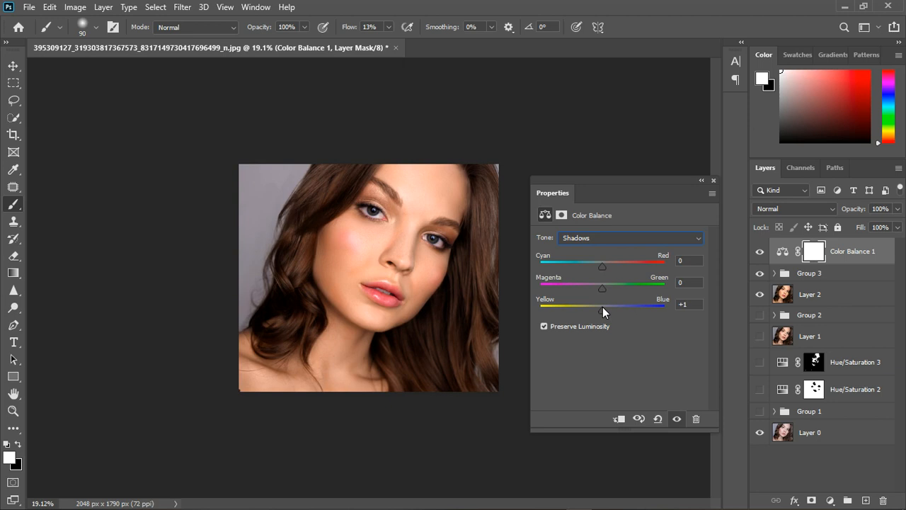
left_click_drag(604, 306, 604, 288)
left_click_drag(603, 269, 601, 268)
left_click(713, 181)
Compare the portrait with and without the Color Balance layer.
scroll(370, 249, "up", 3)
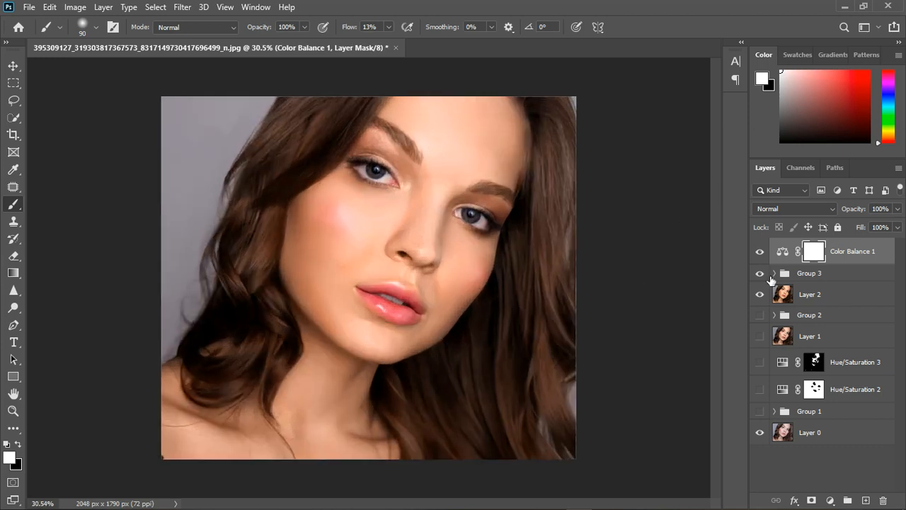
left_click(765, 257)
left_click(765, 257)
Hide Color Balance 1, Group 3 and Layer 2 beneath the merged top layer.
scroll(461, 266, "down", 2)
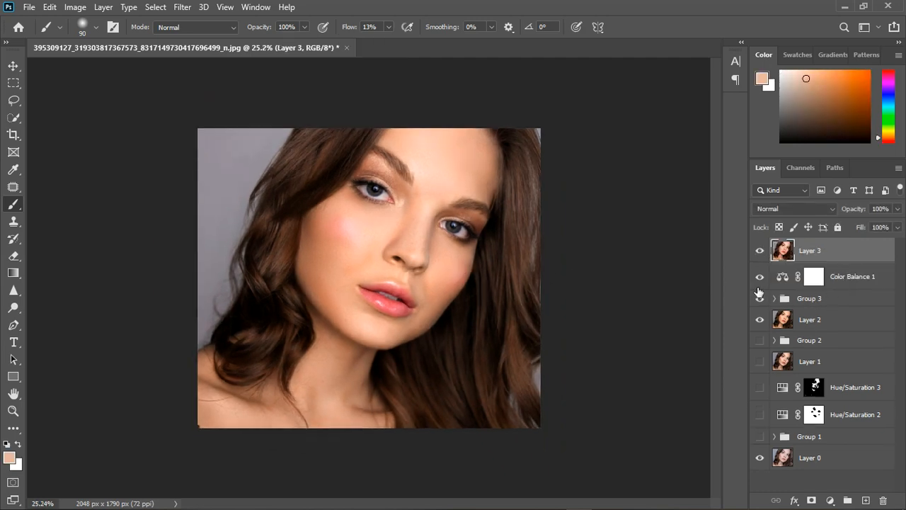
left_click(760, 276)
left_click(760, 298)
left_click(762, 320)
Compare the merged retouched layer with the original photo in Layer 0.
left_click(762, 254)
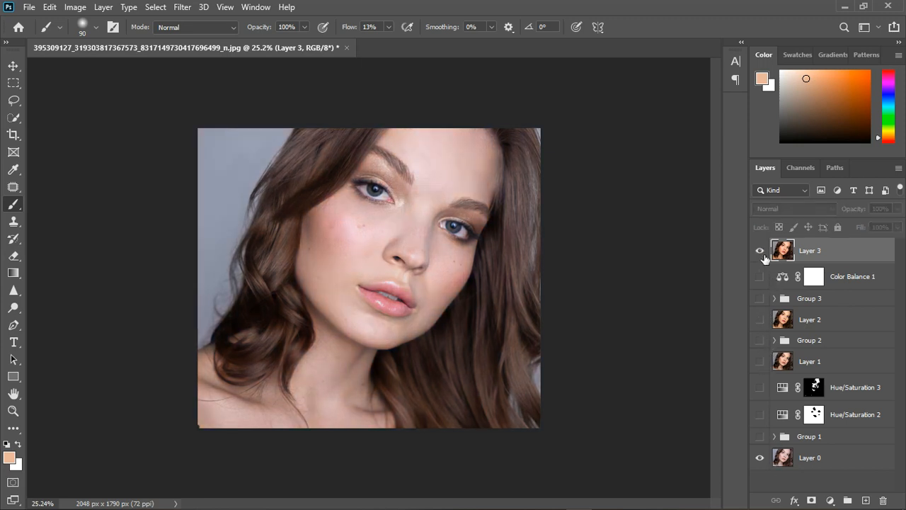
left_click(762, 252)
left_click(762, 255)
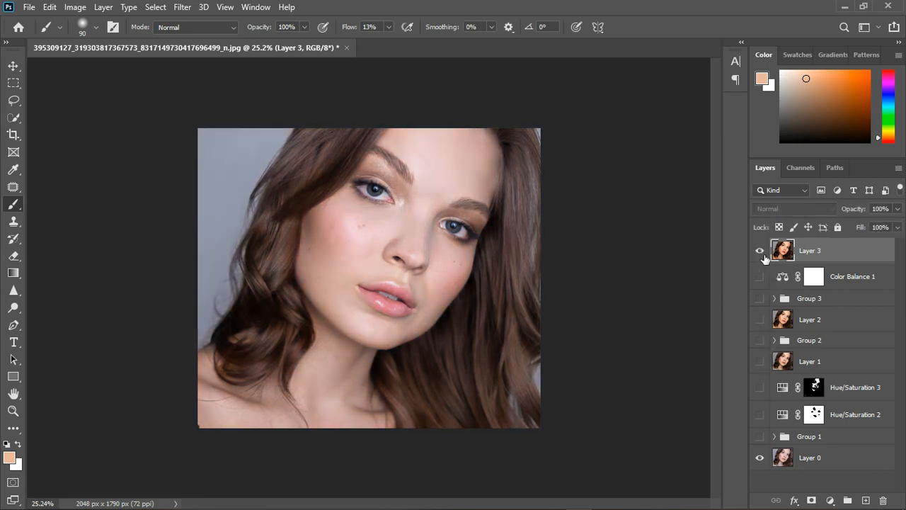
scroll(371, 274, "up", 3)
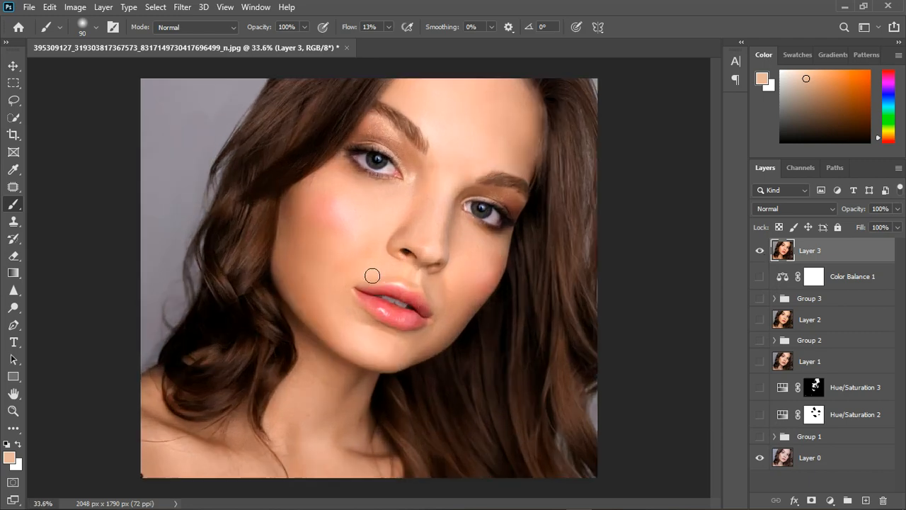